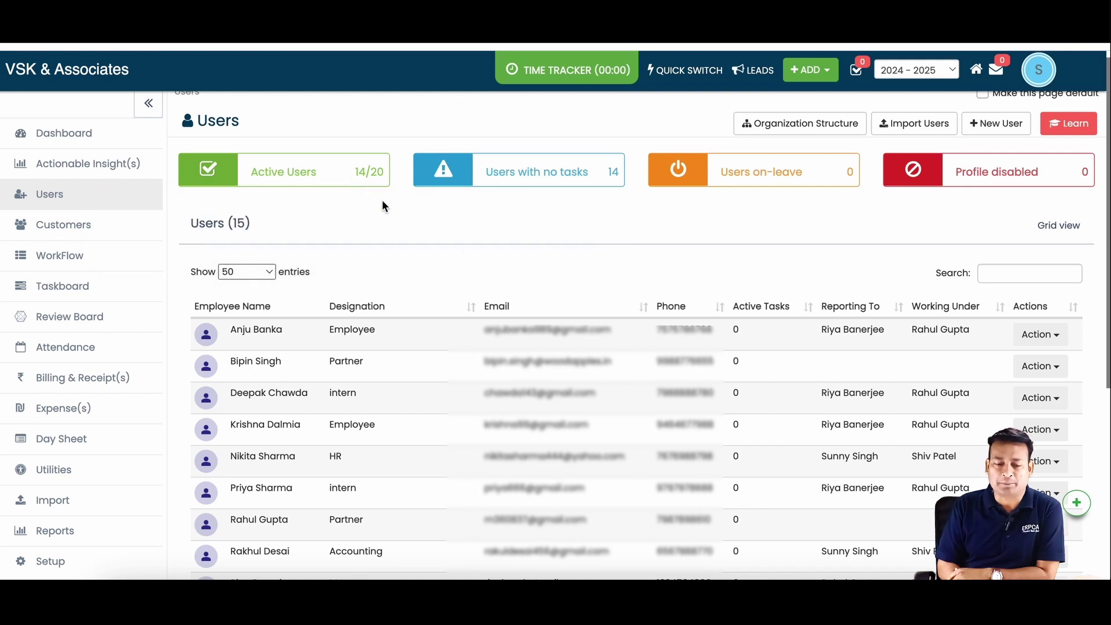
Step: Review the user summary cards and the full employee list, including designations, active tasks and reporting assignments
scroll(428, 226, "up", 1)
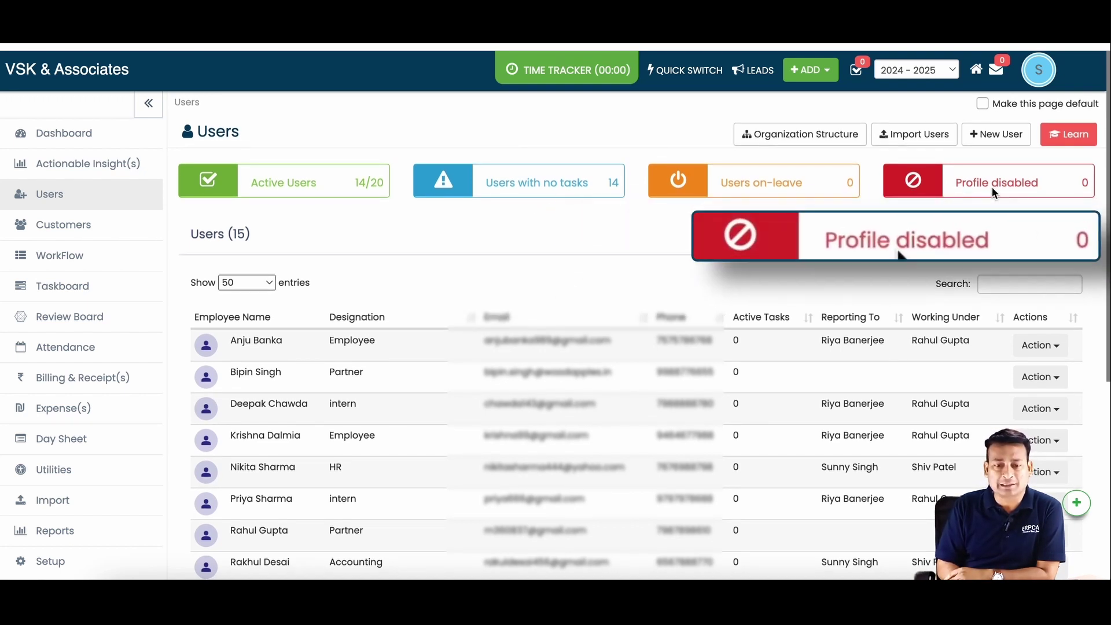
scroll(585, 312, "down", 2)
scroll(582, 312, "down", 2)
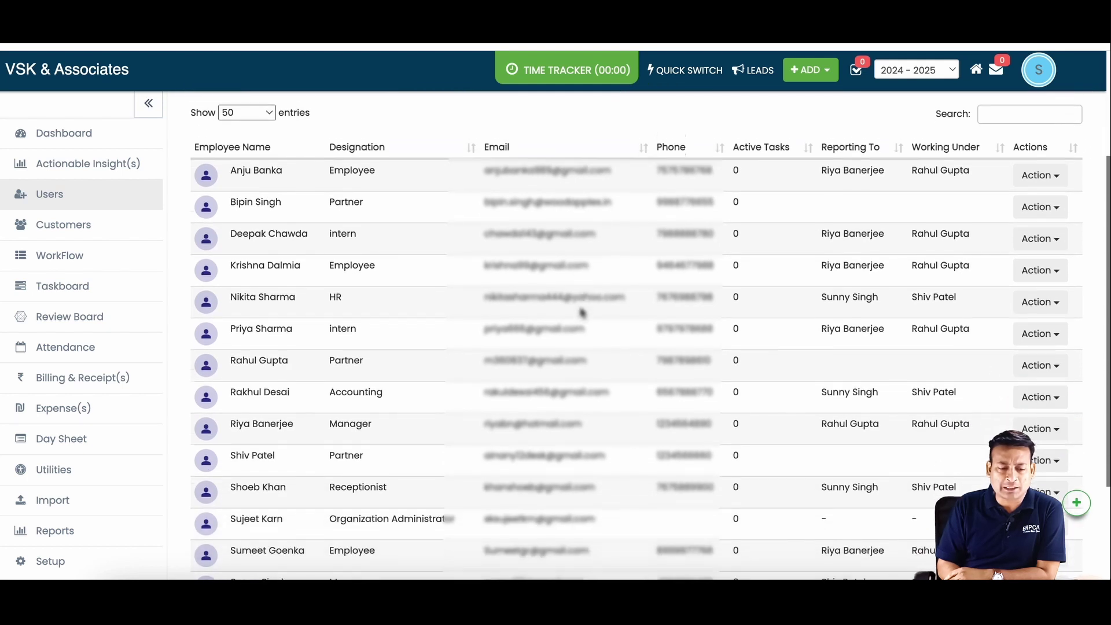
scroll(582, 313, "up", 1)
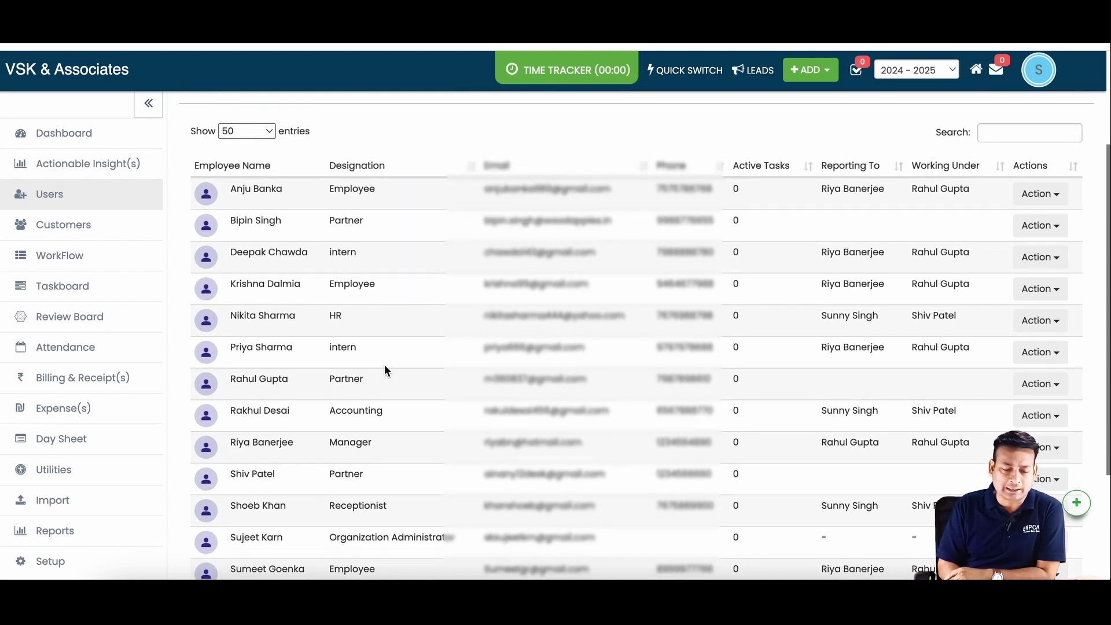
scroll(385, 365, "down", 2)
scroll(384, 365, "down", 2)
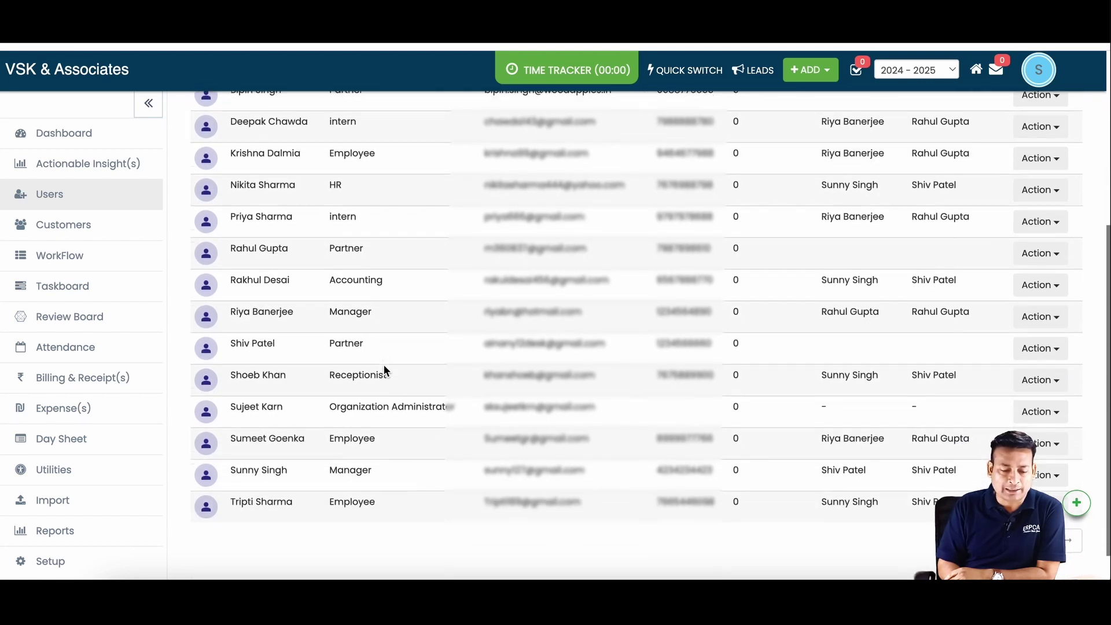
scroll(384, 365, "up", 6)
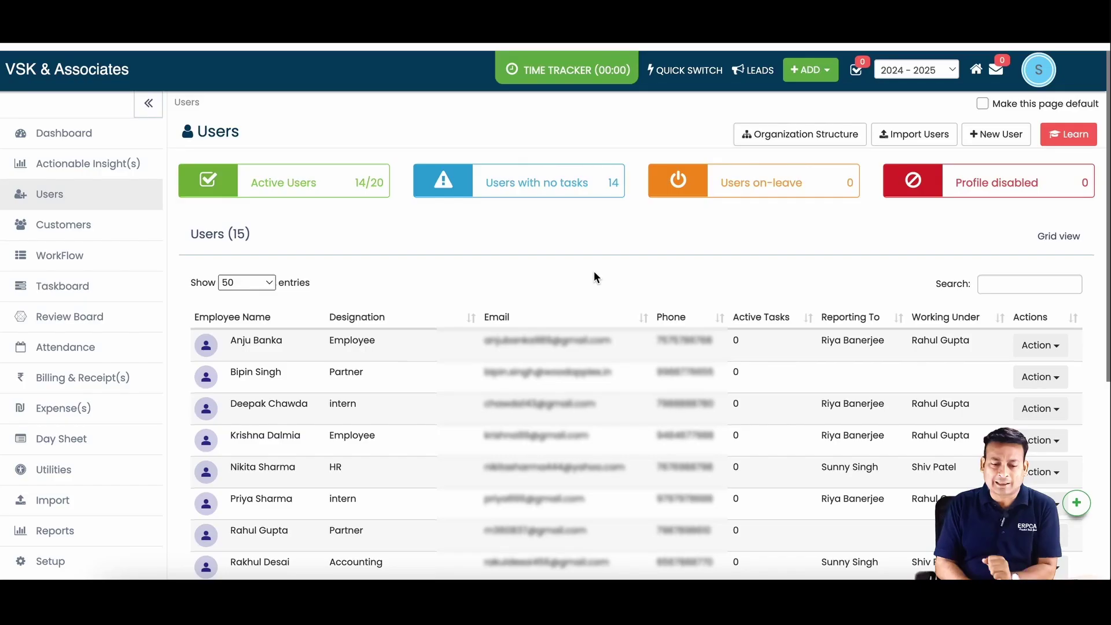
scroll(634, 272, "down", 1)
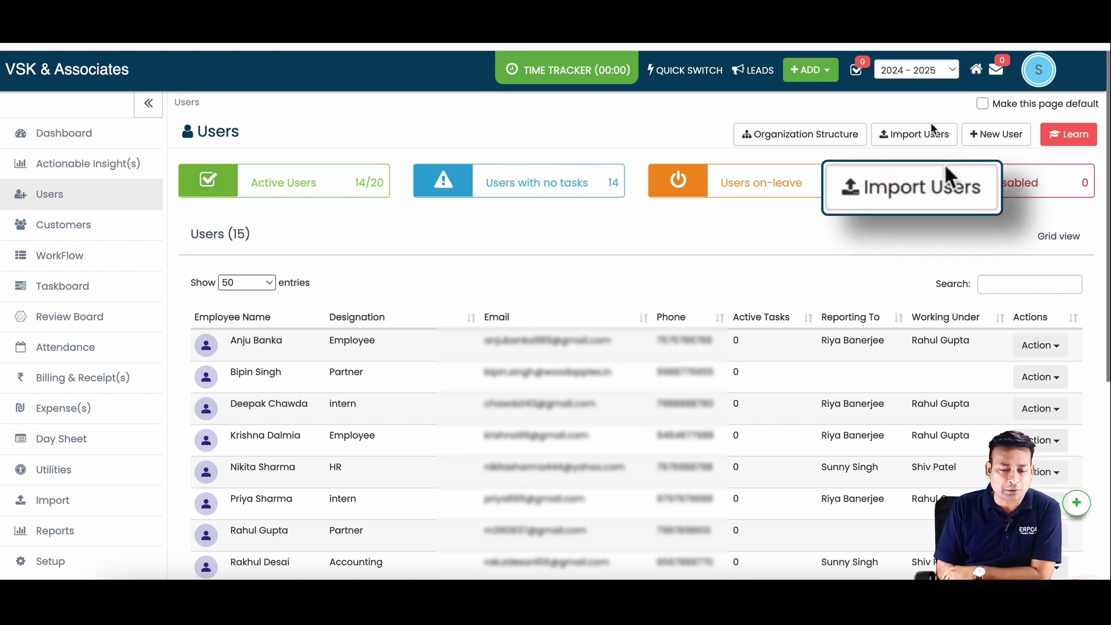
Step: Open the form for creating a new user and look through its sections from Personal Information to Login & Permissions
left_click(999, 134)
scroll(716, 273, "down", 1)
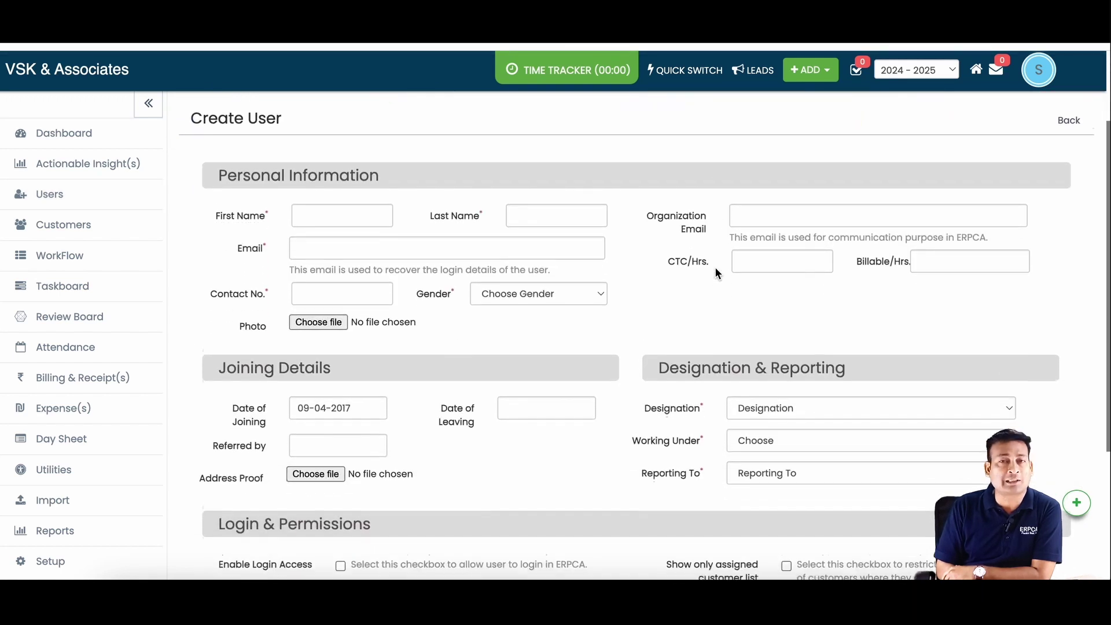
scroll(685, 288, "down", 1)
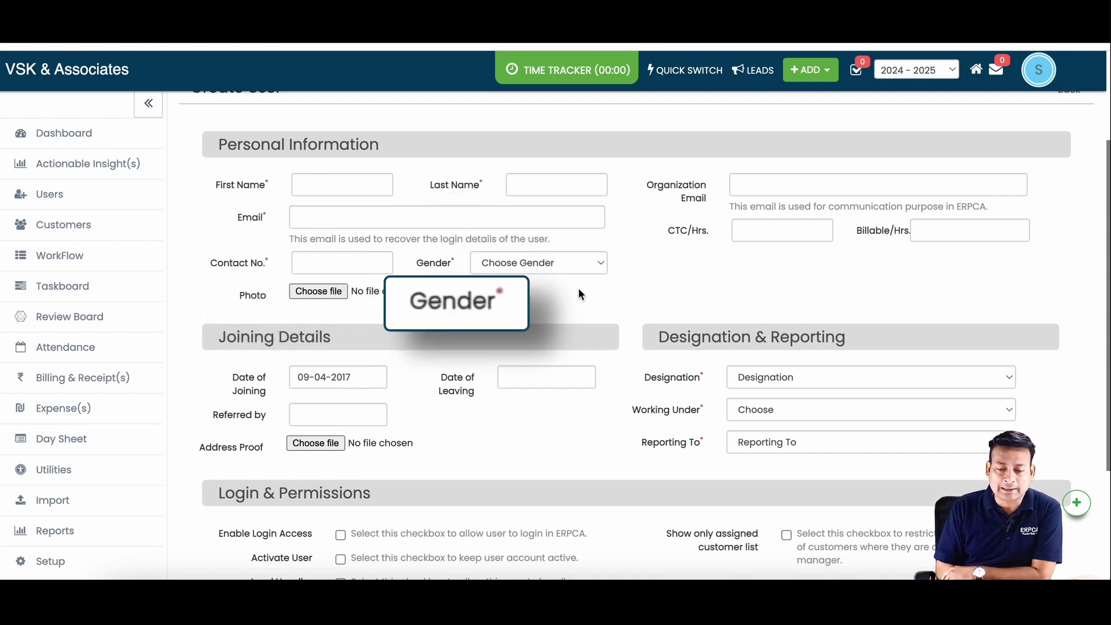
scroll(579, 287, "down", 1)
scroll(579, 290, "down", 1)
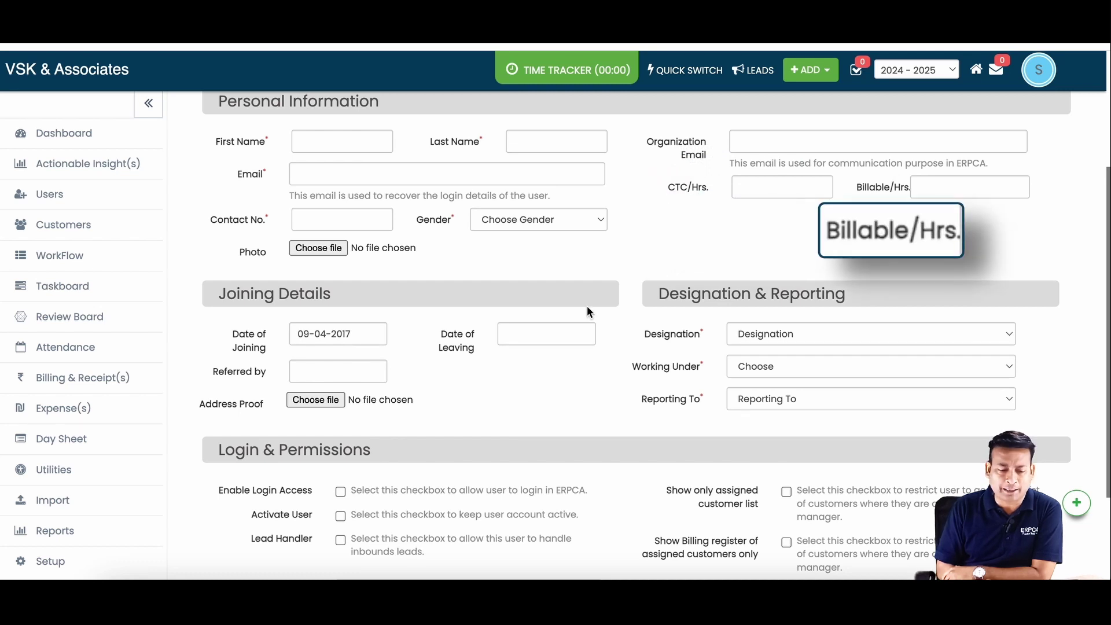
scroll(586, 310, "down", 2)
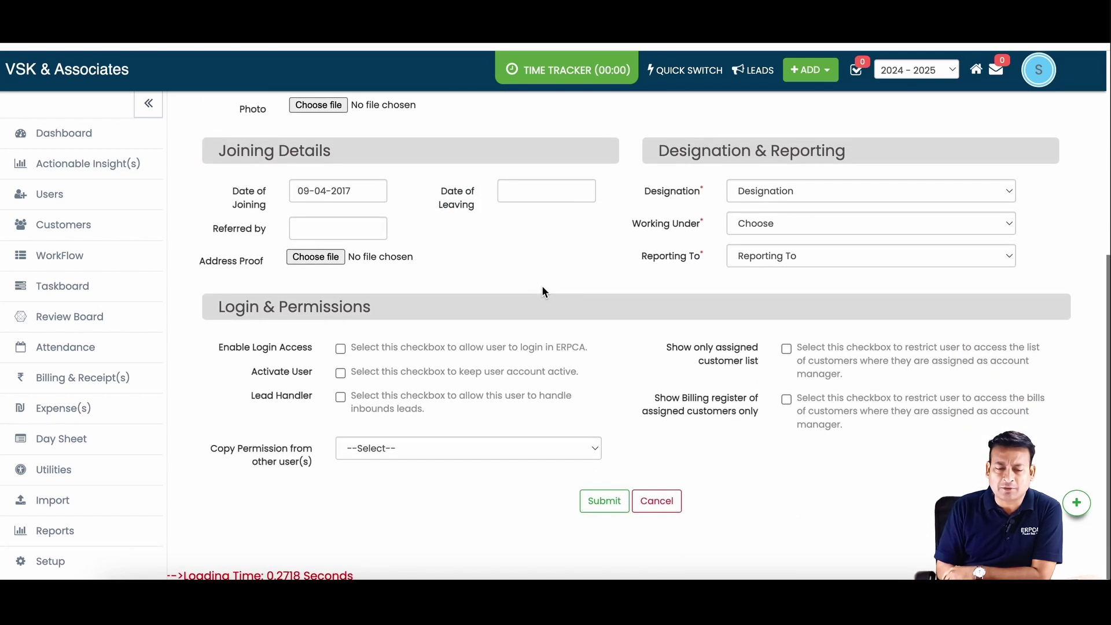
scroll(543, 291, "up", 3)
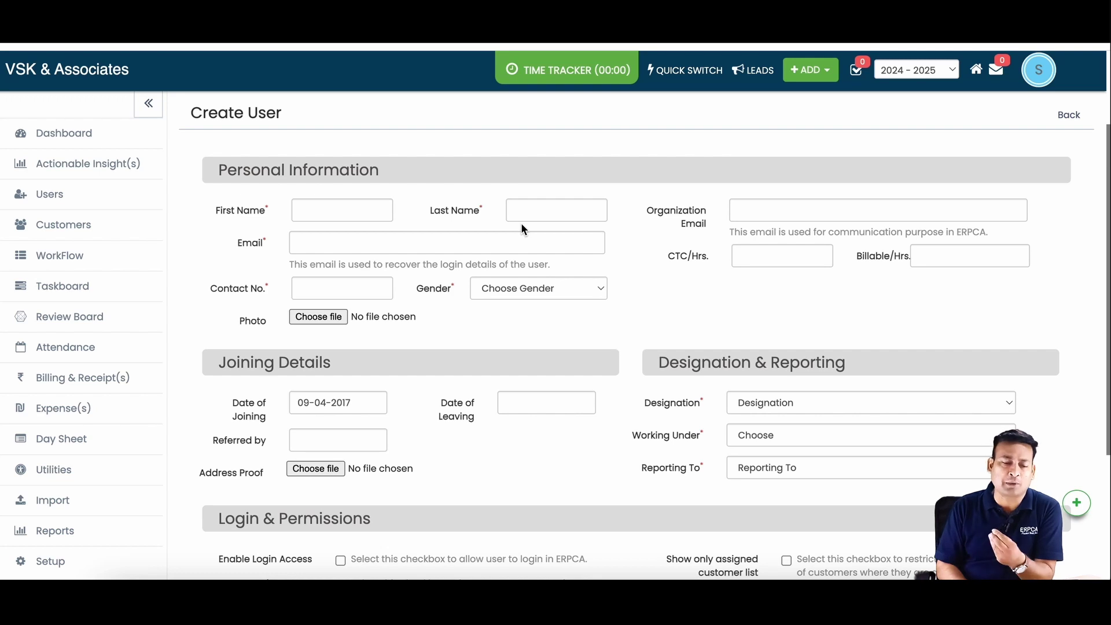
Step: Examine the Email, Contact No., Organization Email and CTC/Hrs. fields in the Personal Information section
scroll(521, 224, "down", 1)
left_click(439, 210)
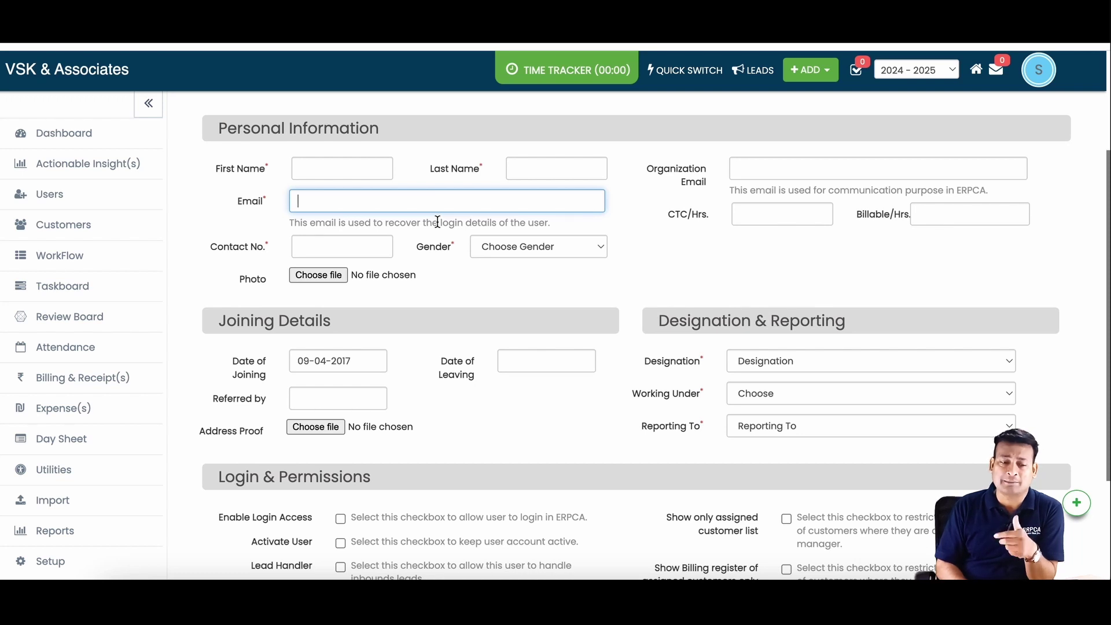
scroll(450, 284, "down", 1)
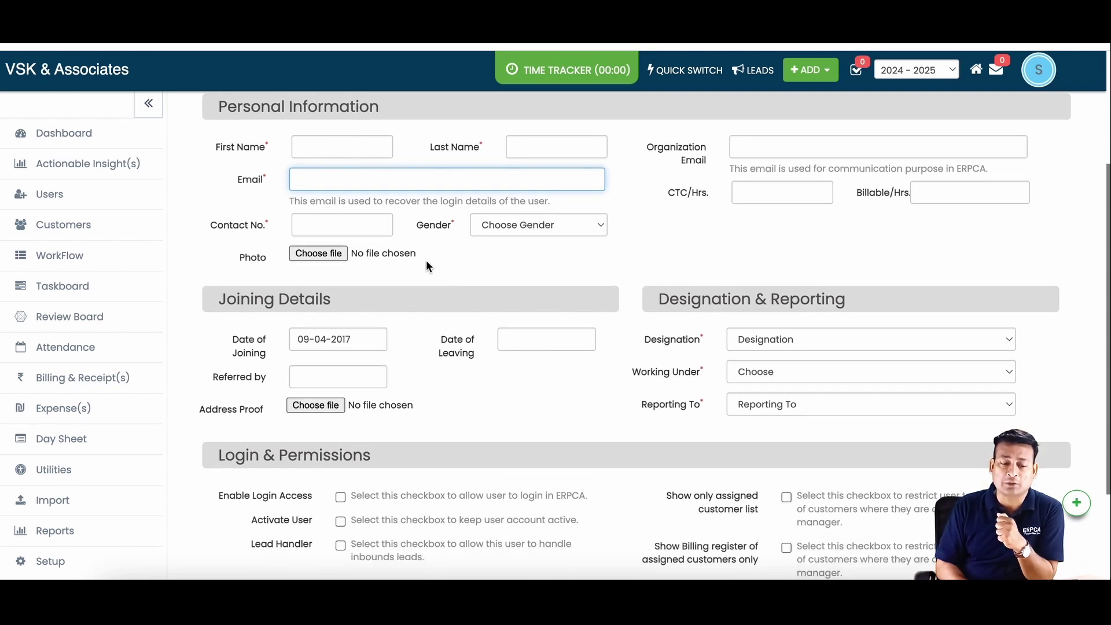
key("Tab")
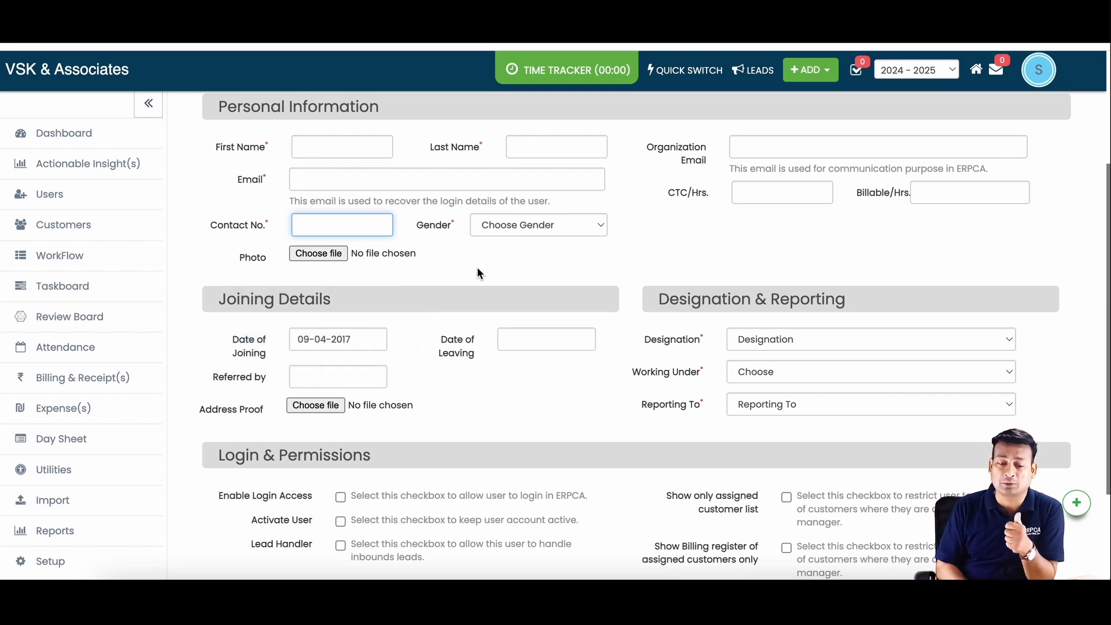
scroll(648, 242, "up", 1)
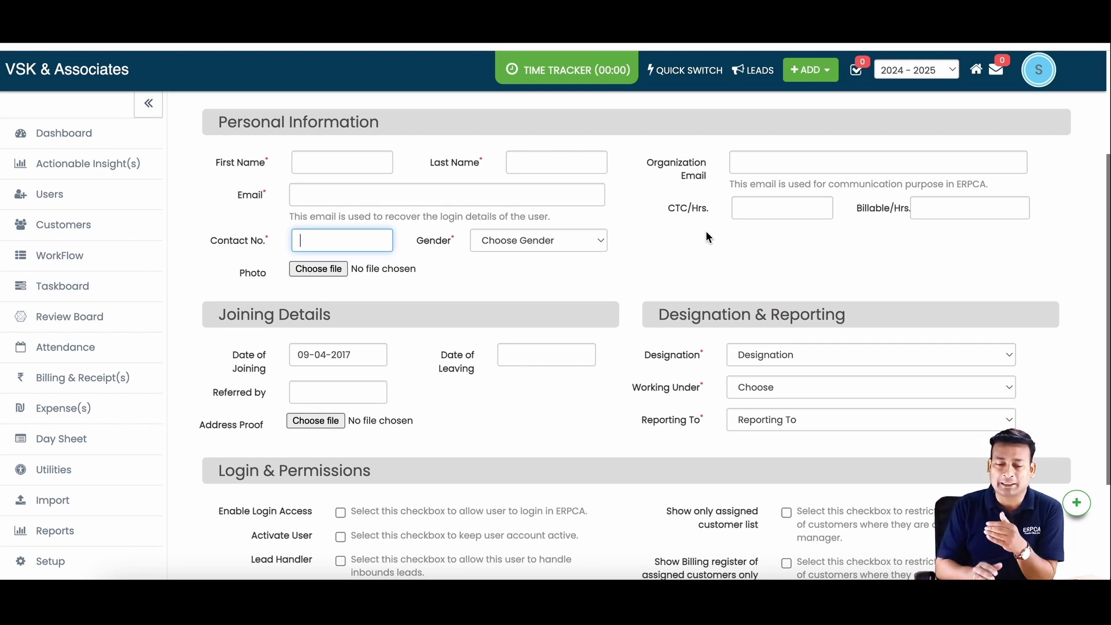
left_click(799, 162)
left_click(783, 206)
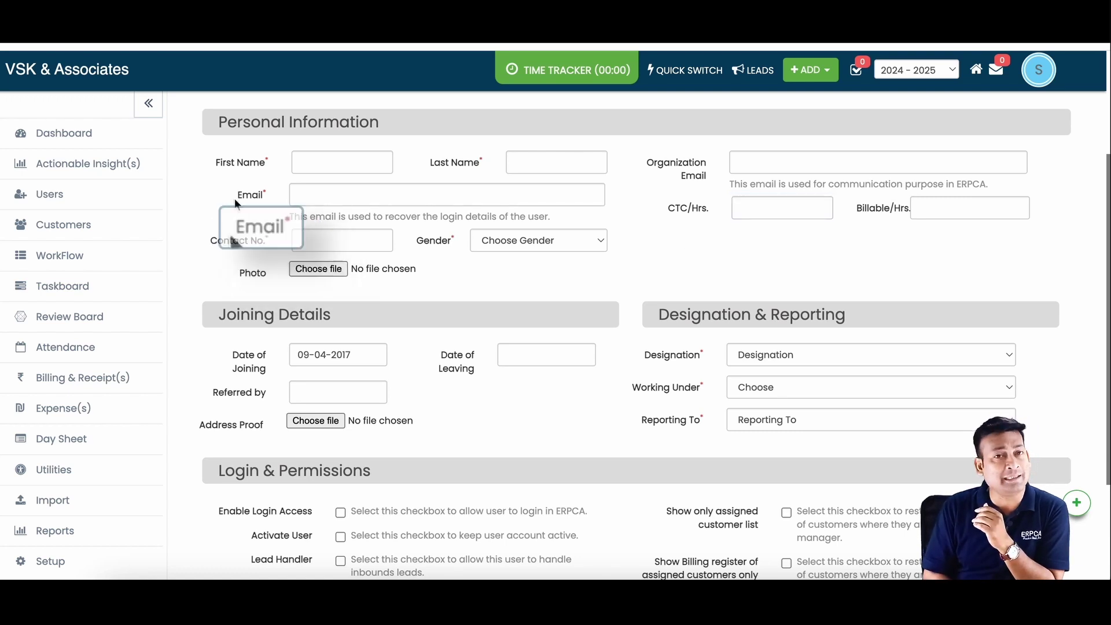
Step: Compare the purposes of the Email and Organization Email fields, and examine the CTC/Hrs. field
left_click_drag(234, 198, 265, 195)
left_click_drag(641, 156, 711, 186)
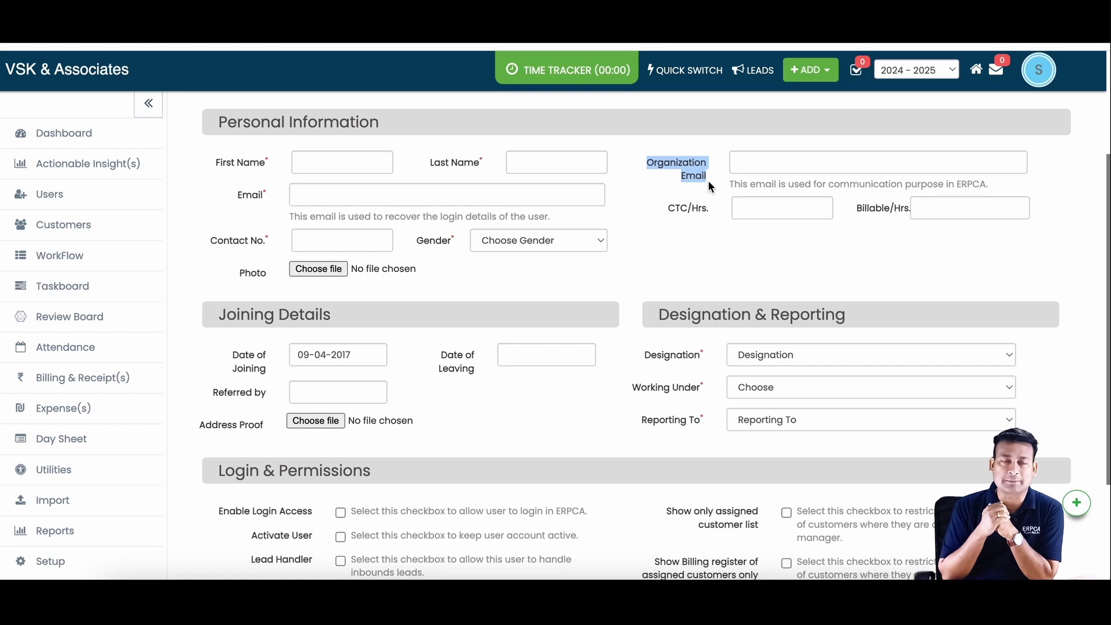
left_click_drag(237, 195, 253, 240)
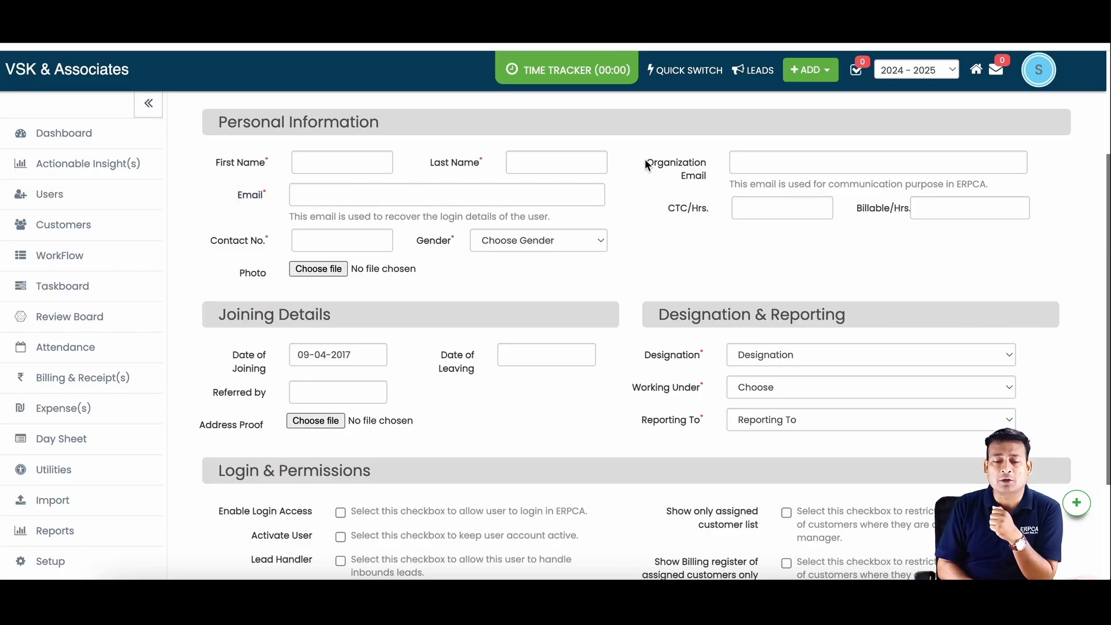
left_click_drag(645, 158, 710, 175)
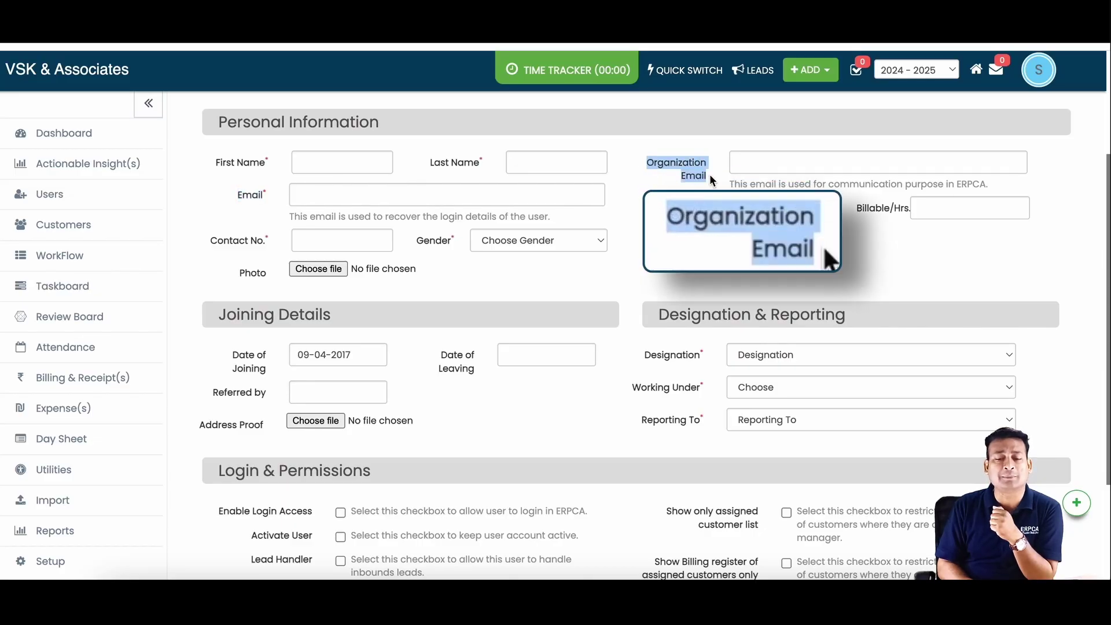
left_click(764, 168)
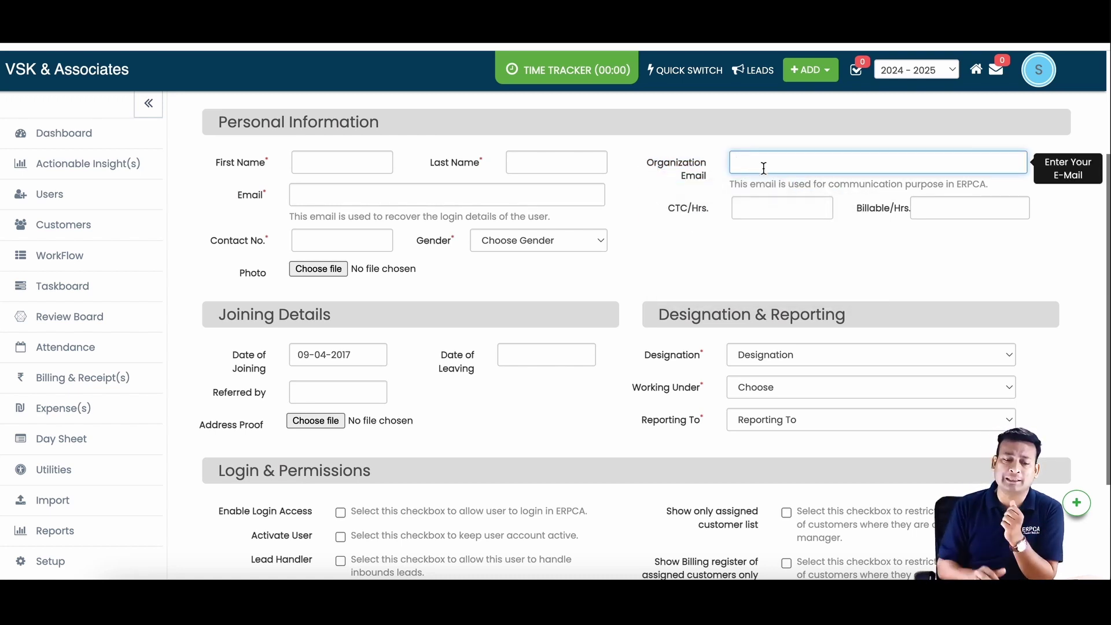
double_click(250, 194)
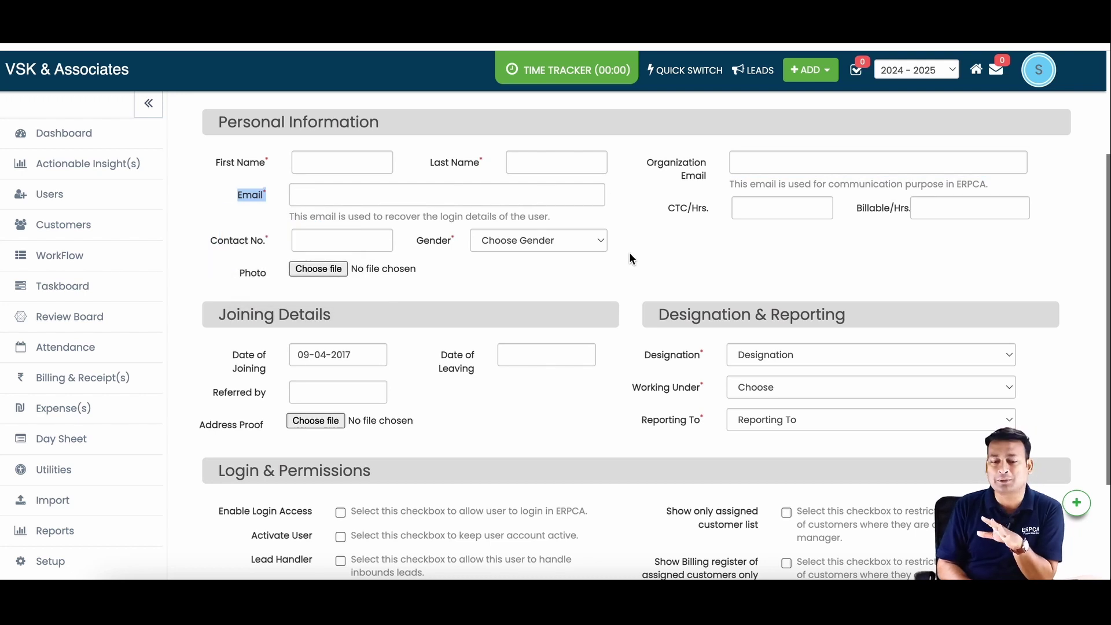
scroll(630, 254, "up", 1)
left_click_drag(668, 213, 710, 213)
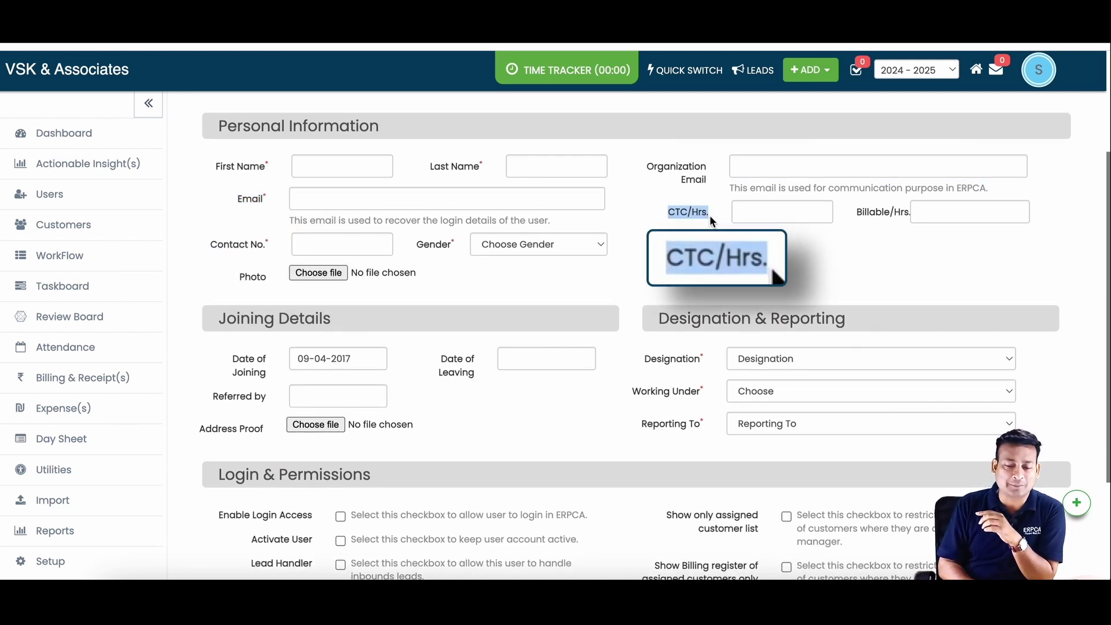
left_click(745, 249)
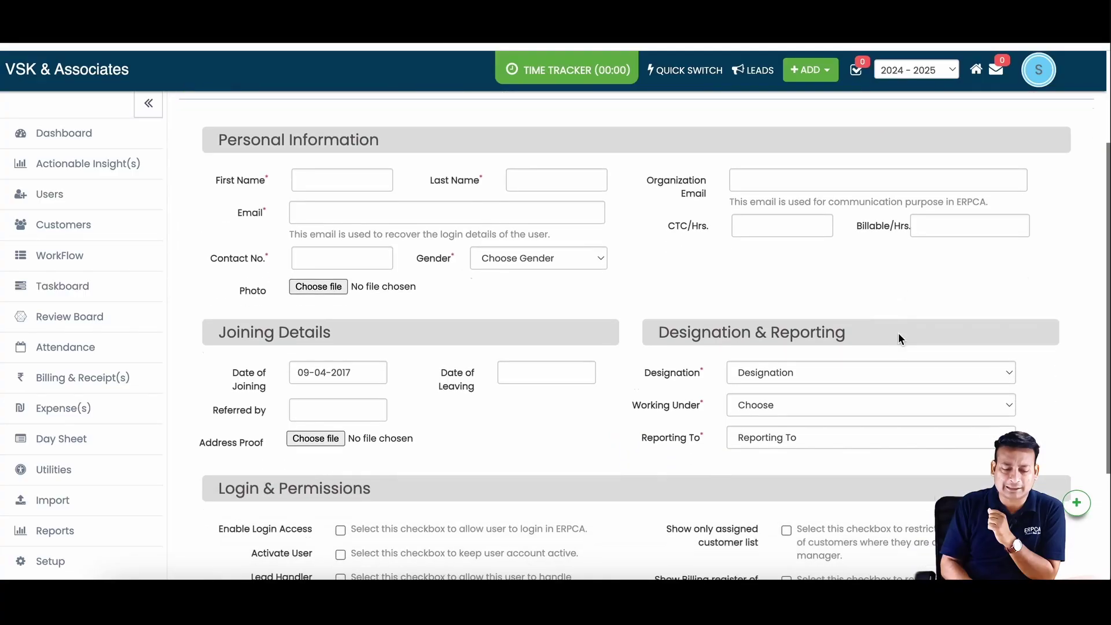
Step: Examine the Joining Details fields, including Referred by and Address Proof, and the Designation & Reporting section
scroll(898, 332, "down", 1)
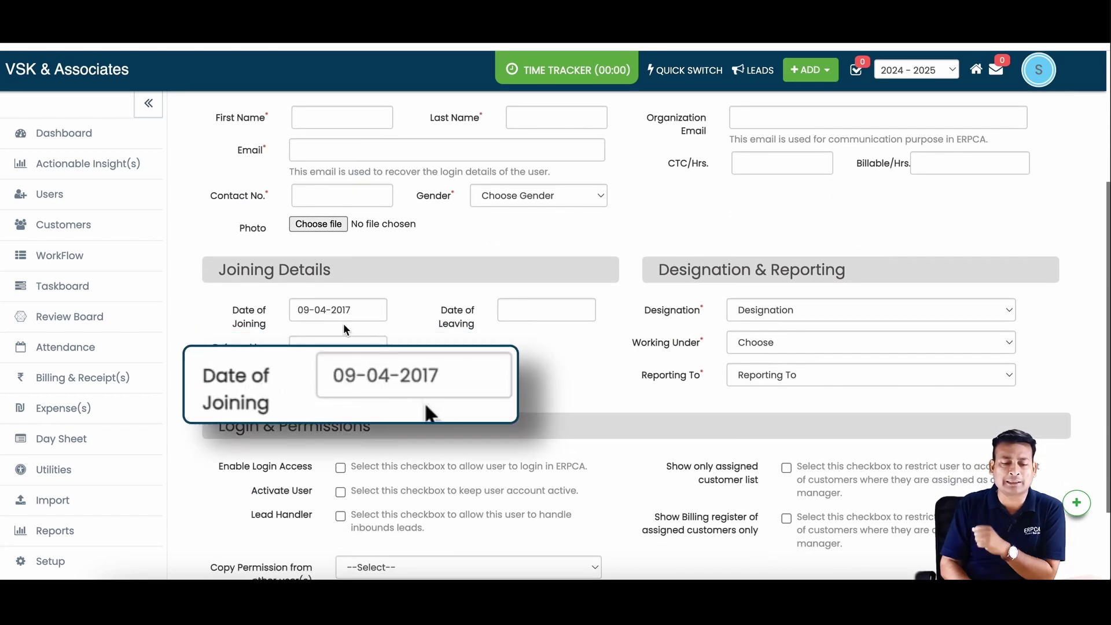
scroll(481, 365, "down", 1)
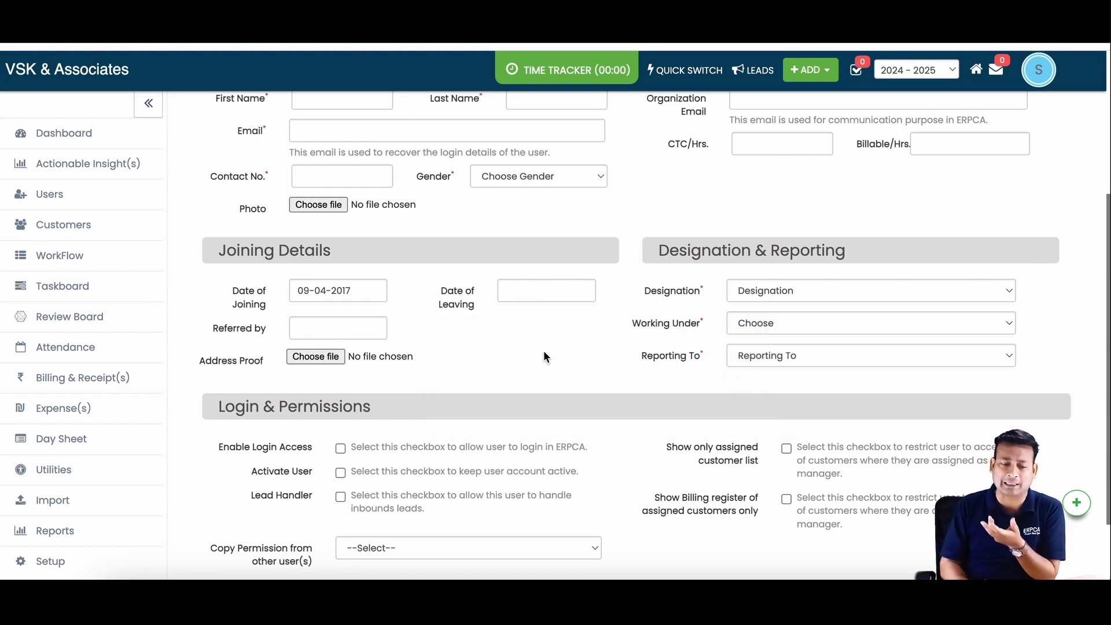
scroll(543, 350, "down", 3)
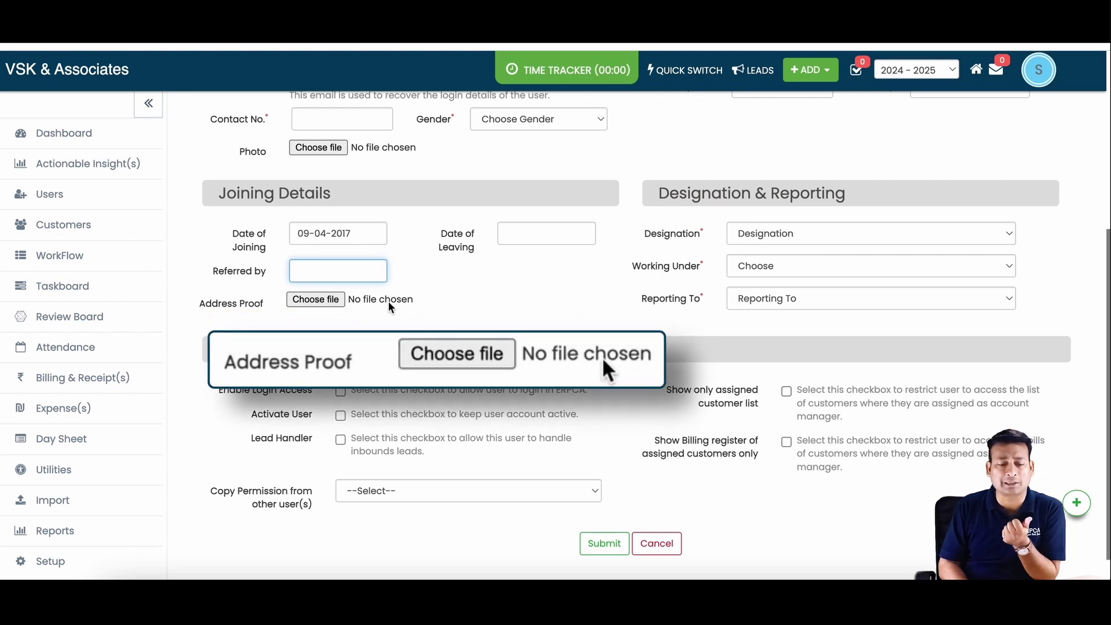
scroll(489, 291, "up", 1)
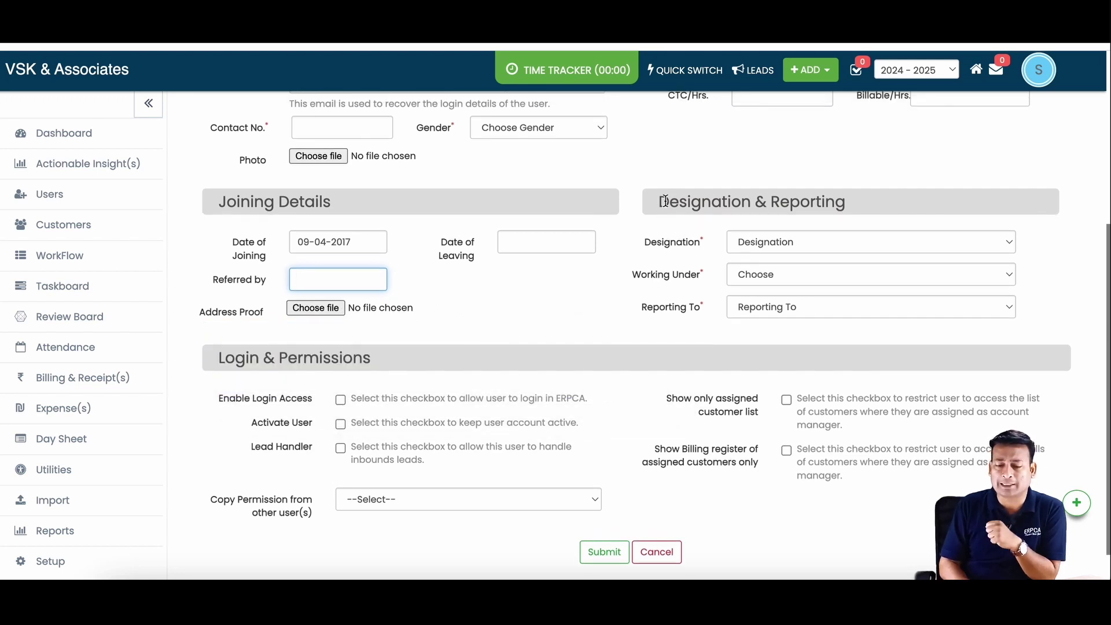
left_click_drag(663, 201, 884, 200)
left_click(864, 204)
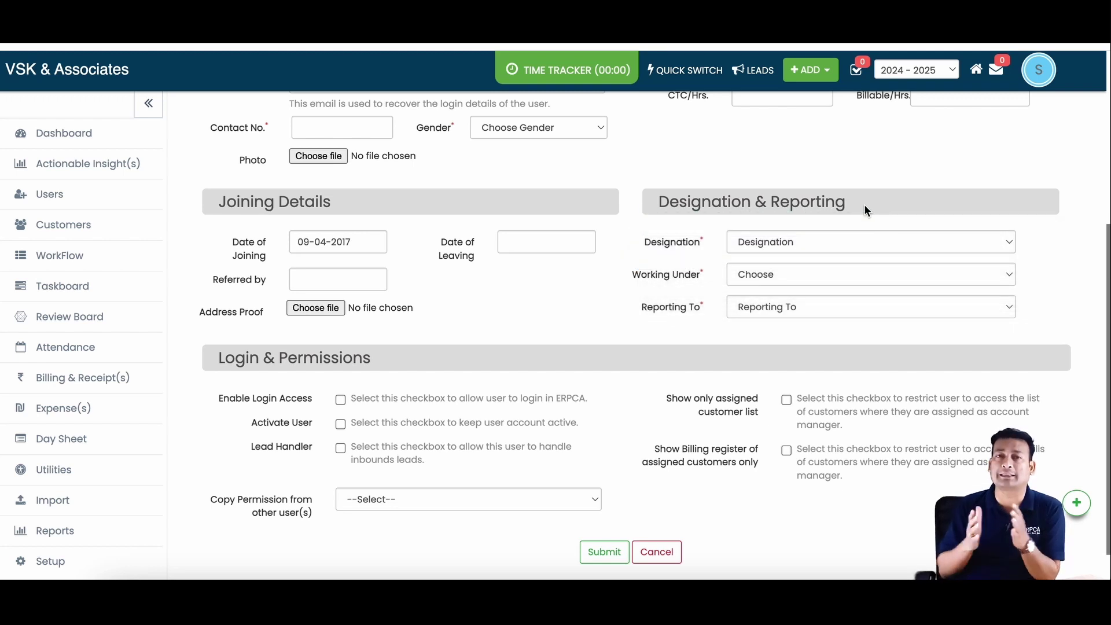
Step: Review the available designations and set the new user's designation to intern
left_click(885, 244)
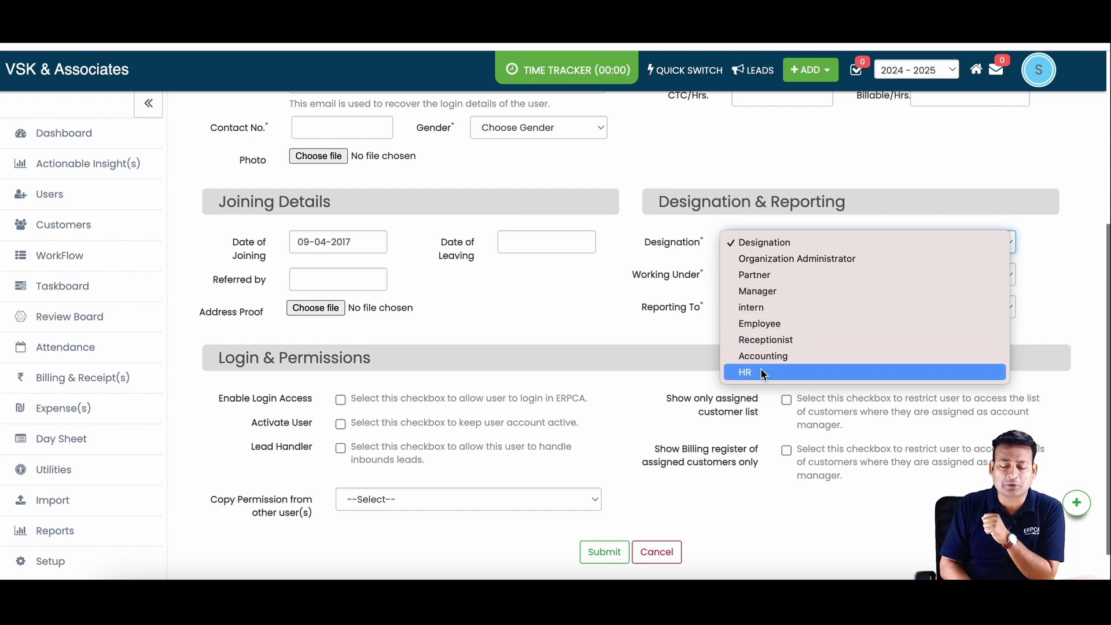
left_click(690, 308)
left_click(804, 241)
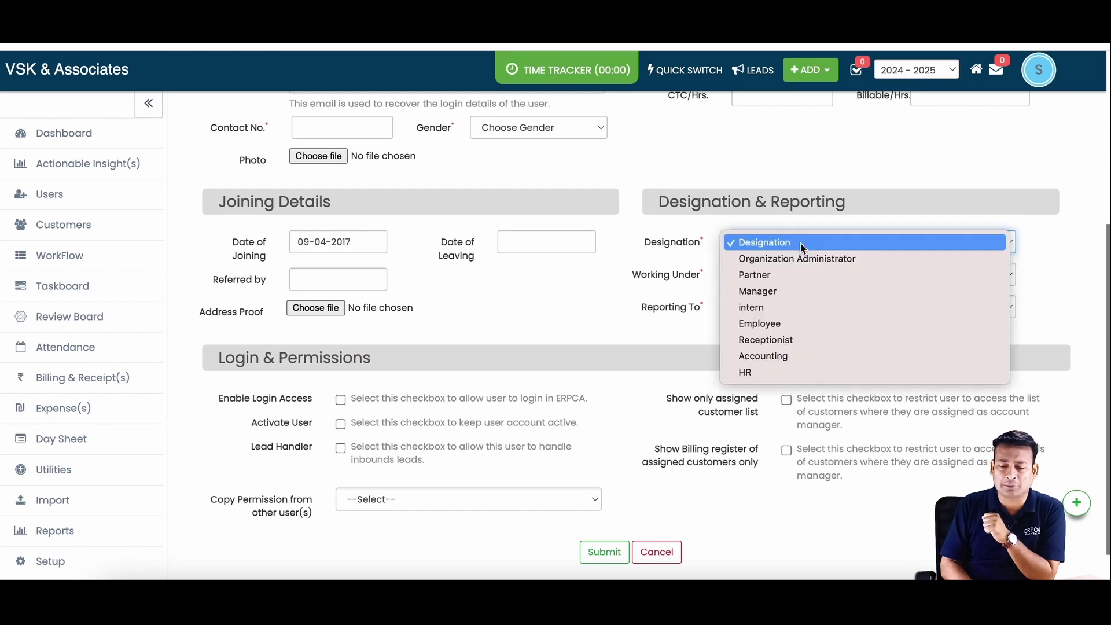
left_click(780, 306)
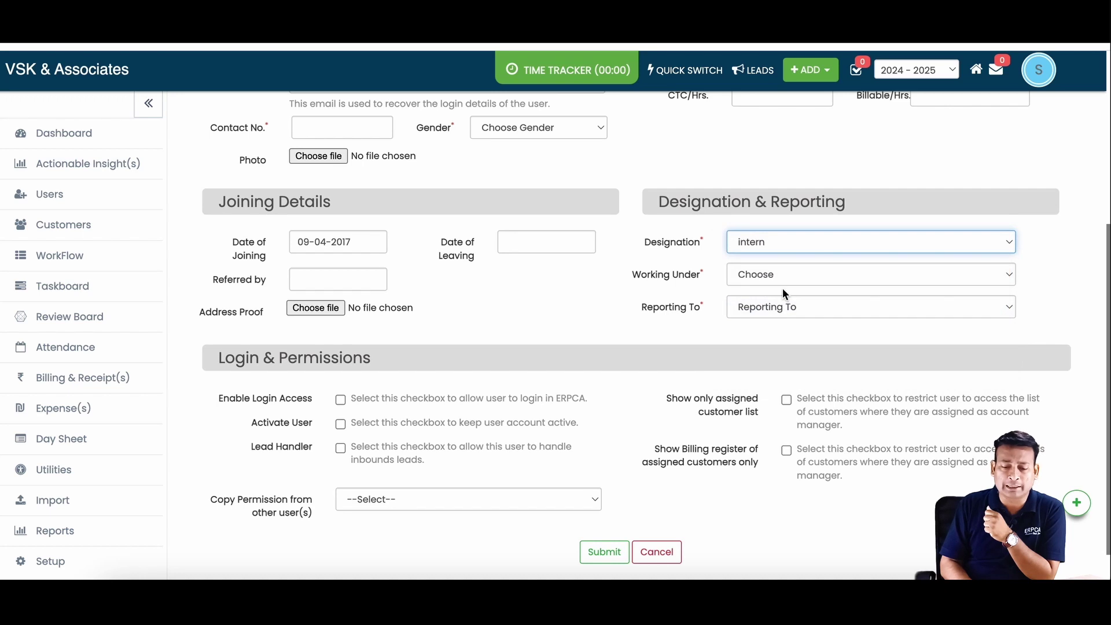
Step: Set Working Under to the second listed partner and view the Reporting To options without choosing one
left_click(760, 276)
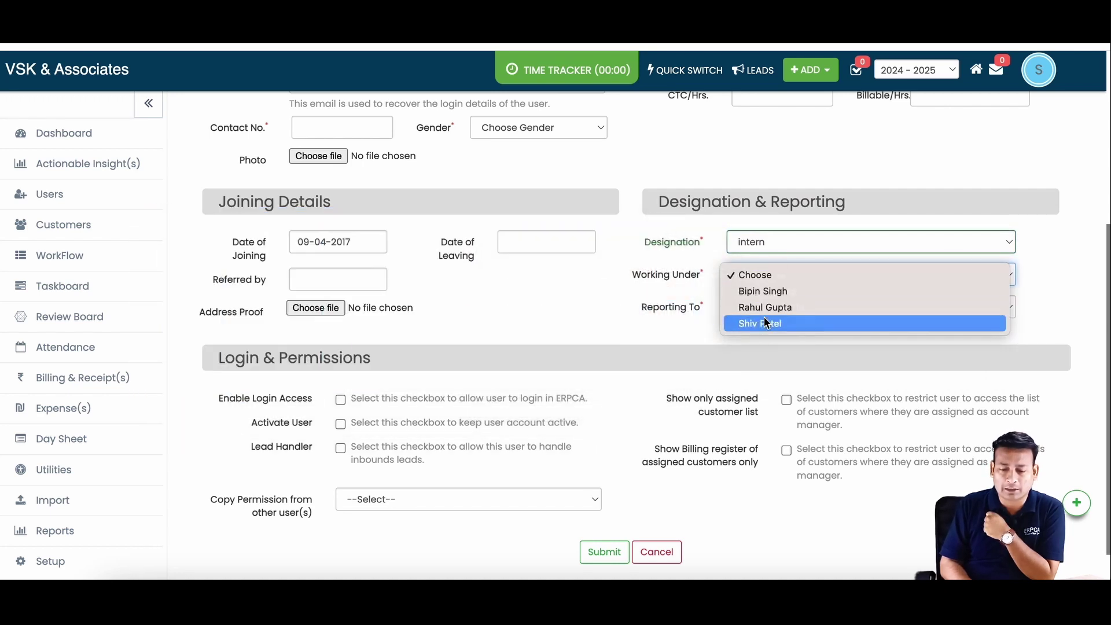
left_click(760, 312)
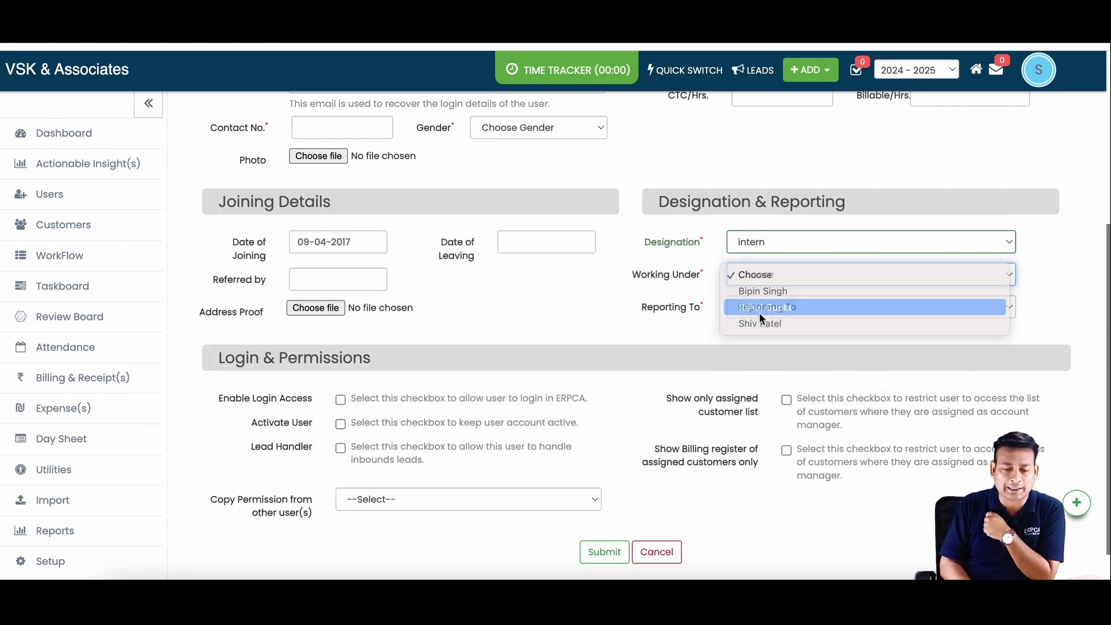
left_click(760, 312)
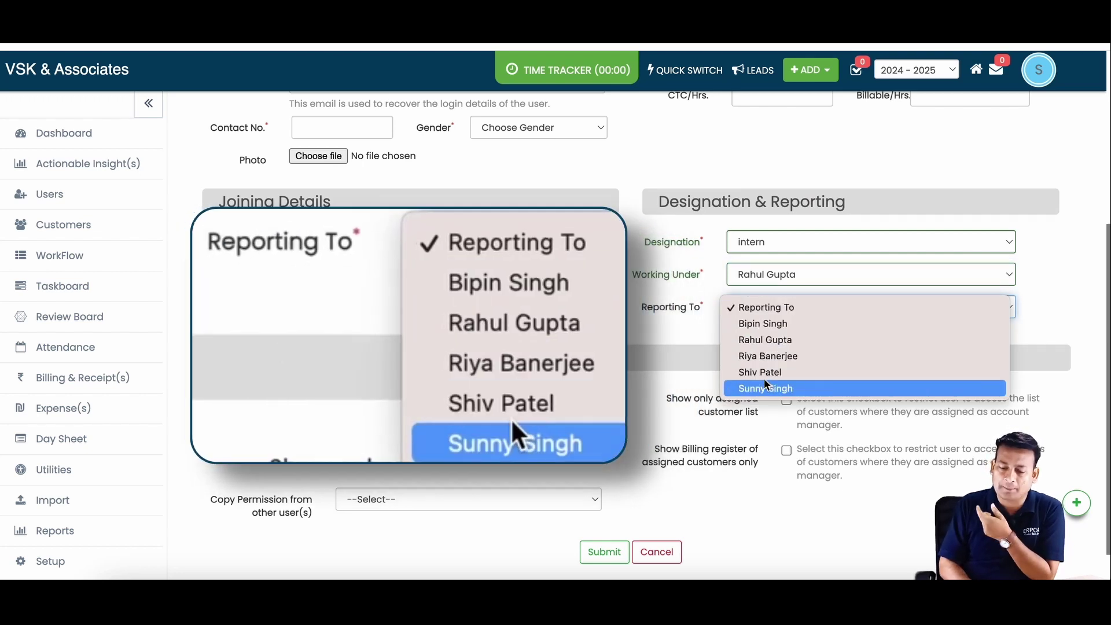
left_click(660, 321)
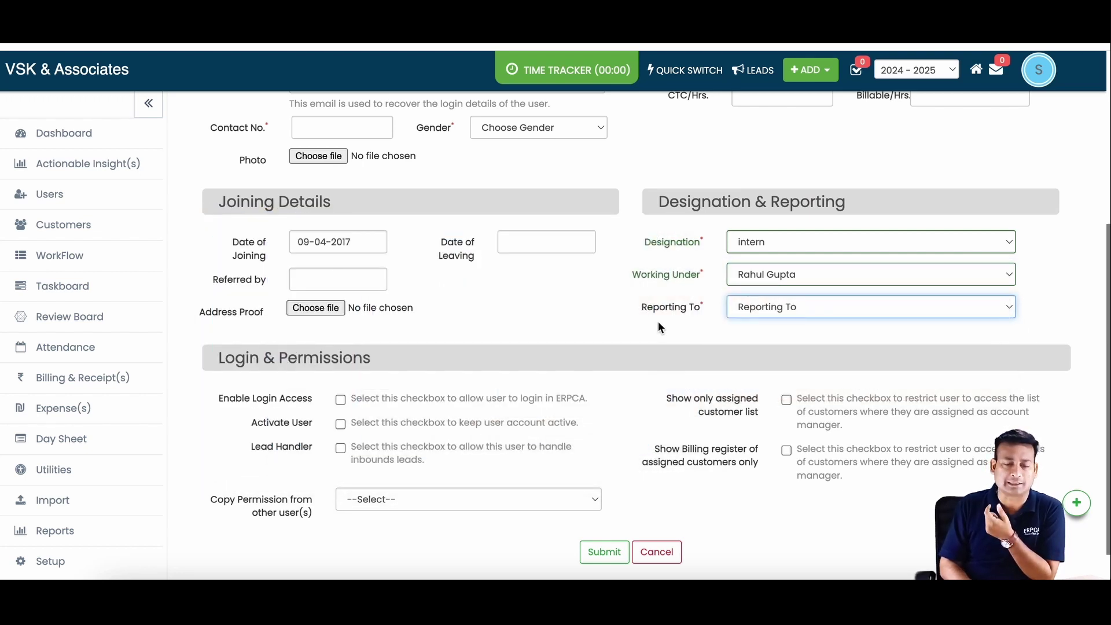
Step: Enable the new user's login access, activate the account, and make the user a lead handler under Login & Permissions
scroll(658, 321, "down", 1)
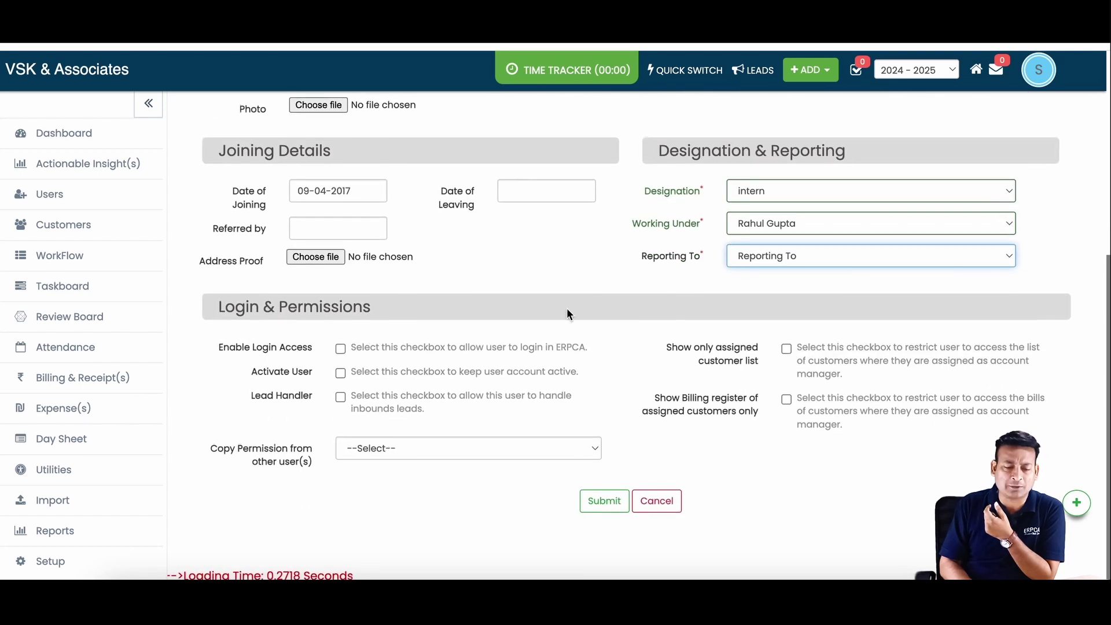
left_click_drag(211, 310, 442, 311)
left_click(431, 328)
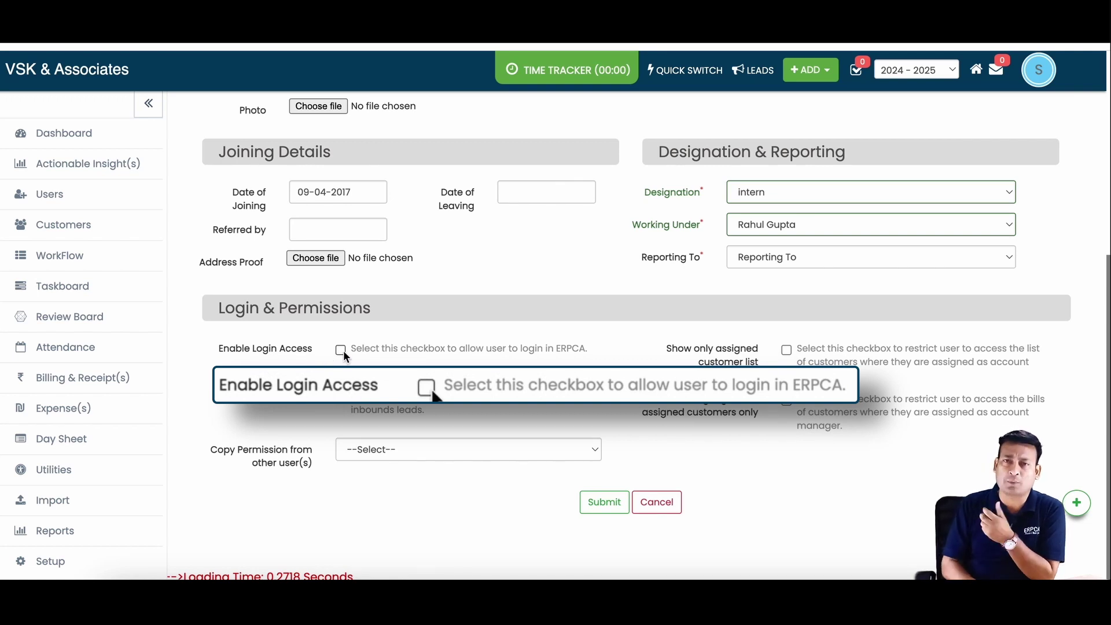
left_click(342, 350)
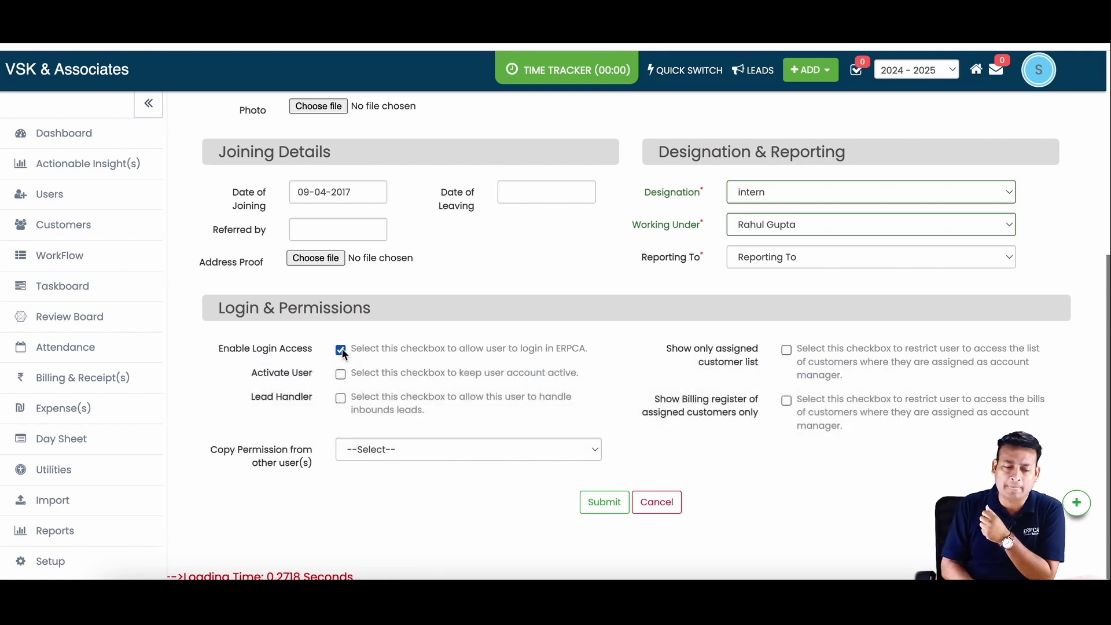
left_click(343, 374)
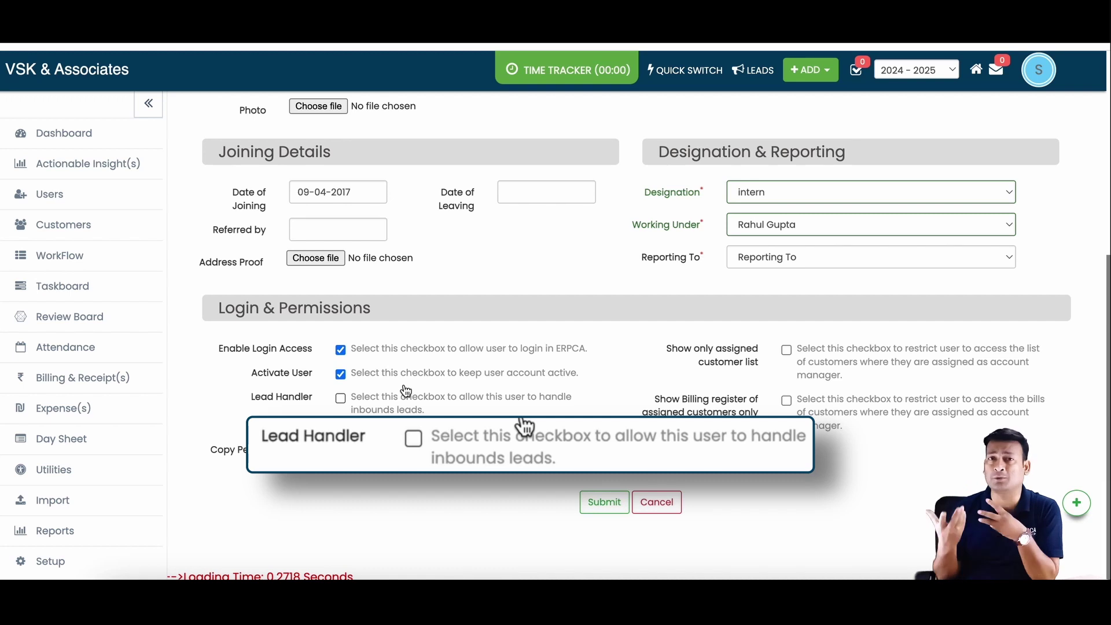
left_click(341, 399)
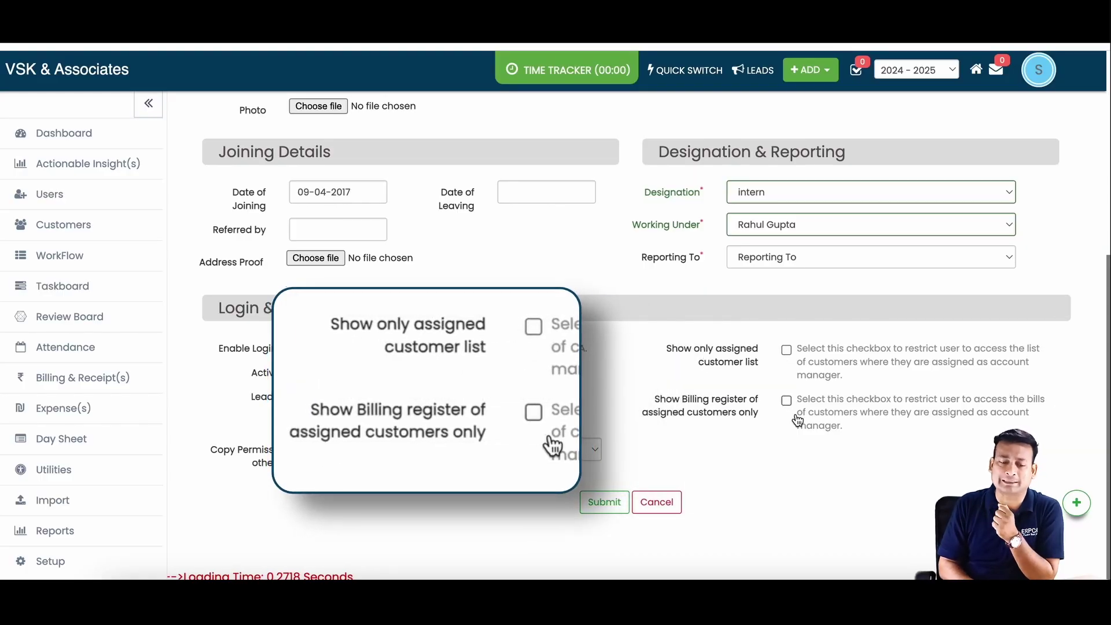
Step: Set the new user's permissions to be copied from the ninth user in the list
left_click_drag(210, 451, 319, 464)
left_click(631, 348)
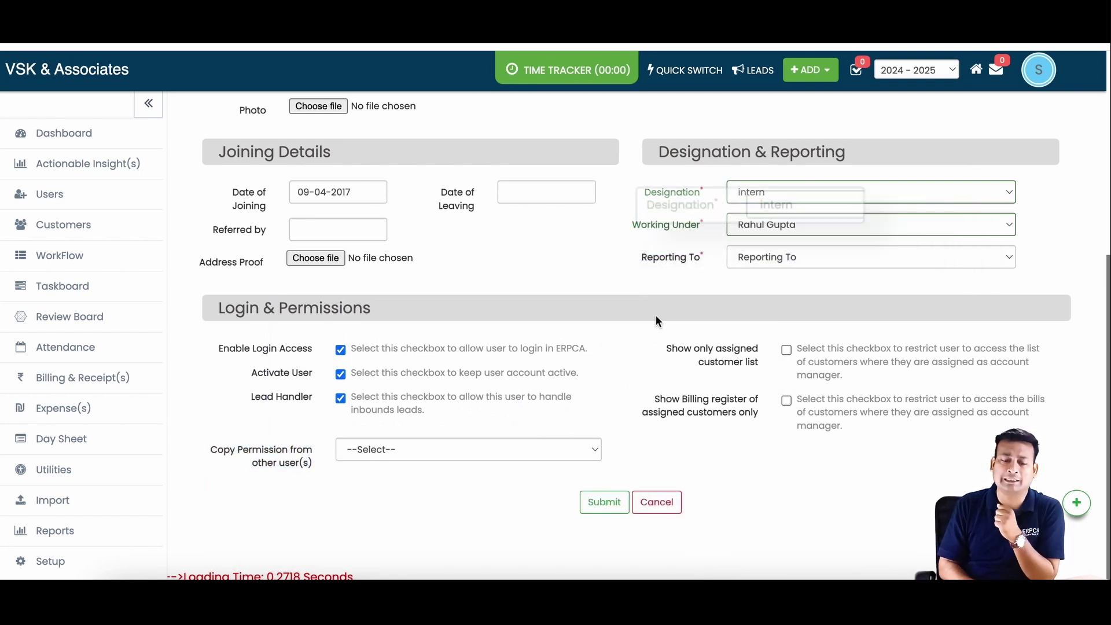
left_click(560, 449)
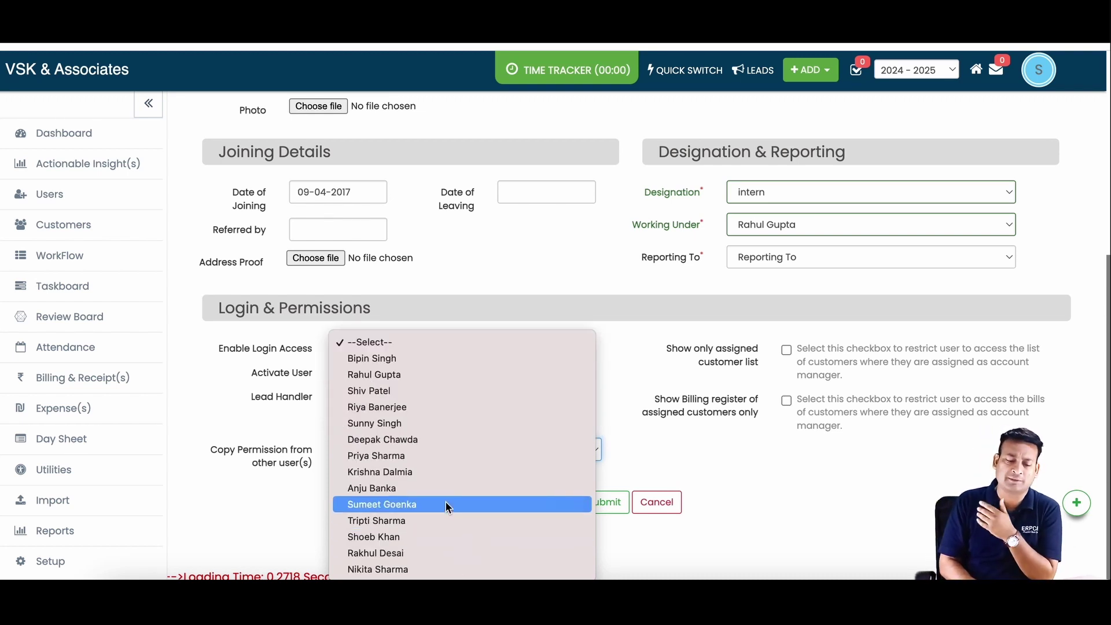
left_click(440, 488)
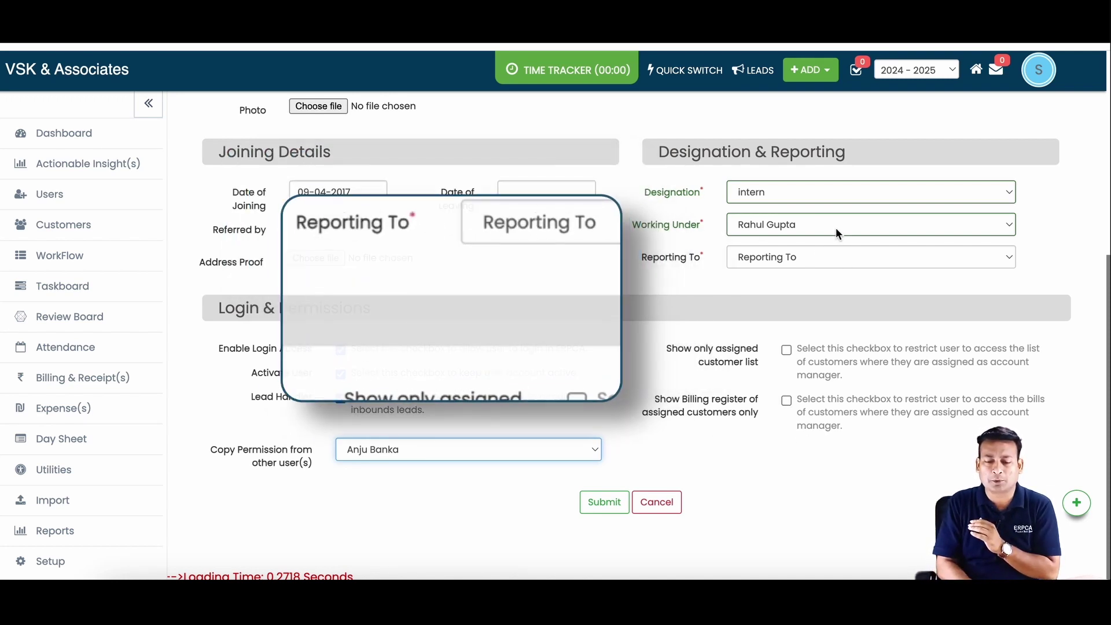
Step: Assign a different partner as Reporting To and reset Copy Permission from other user(s) to --Select--
left_click(812, 254)
left_click(758, 320)
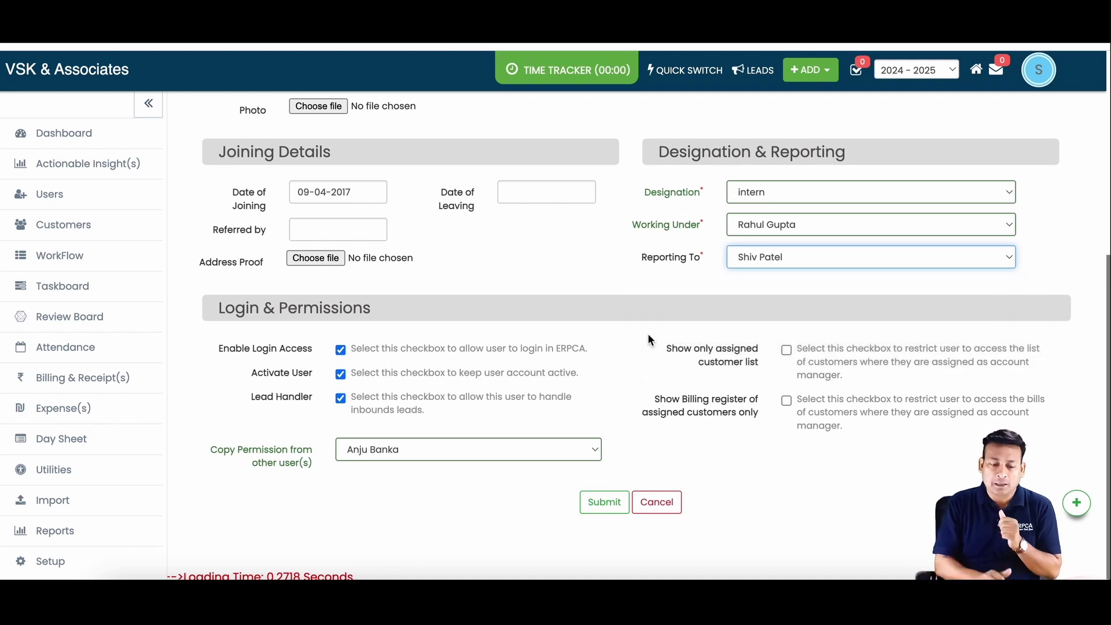
left_click(386, 454)
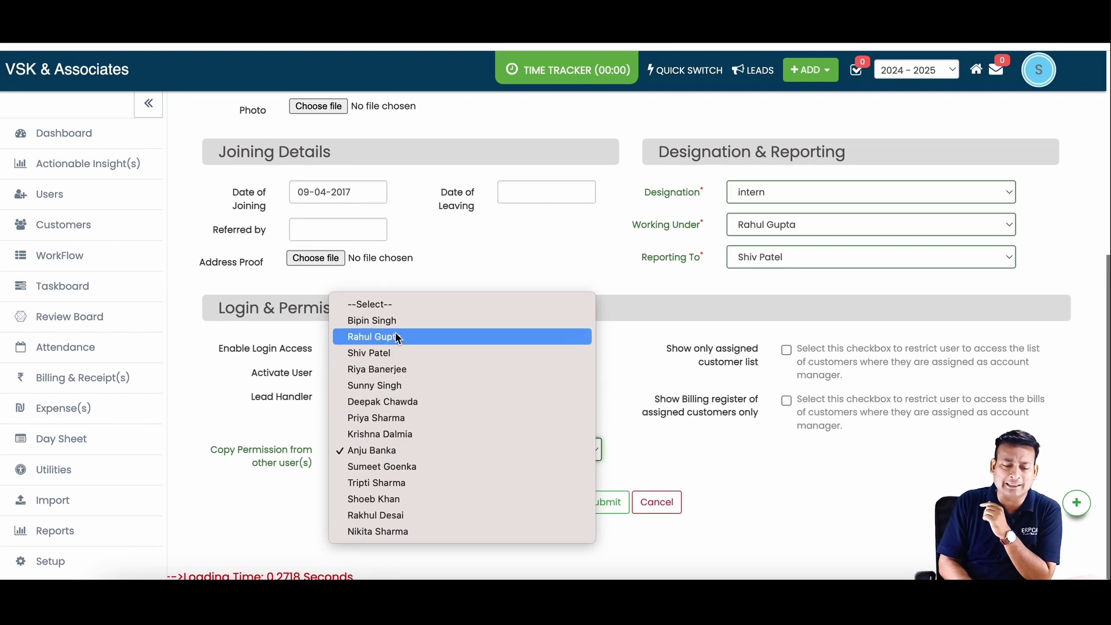
left_click(385, 303)
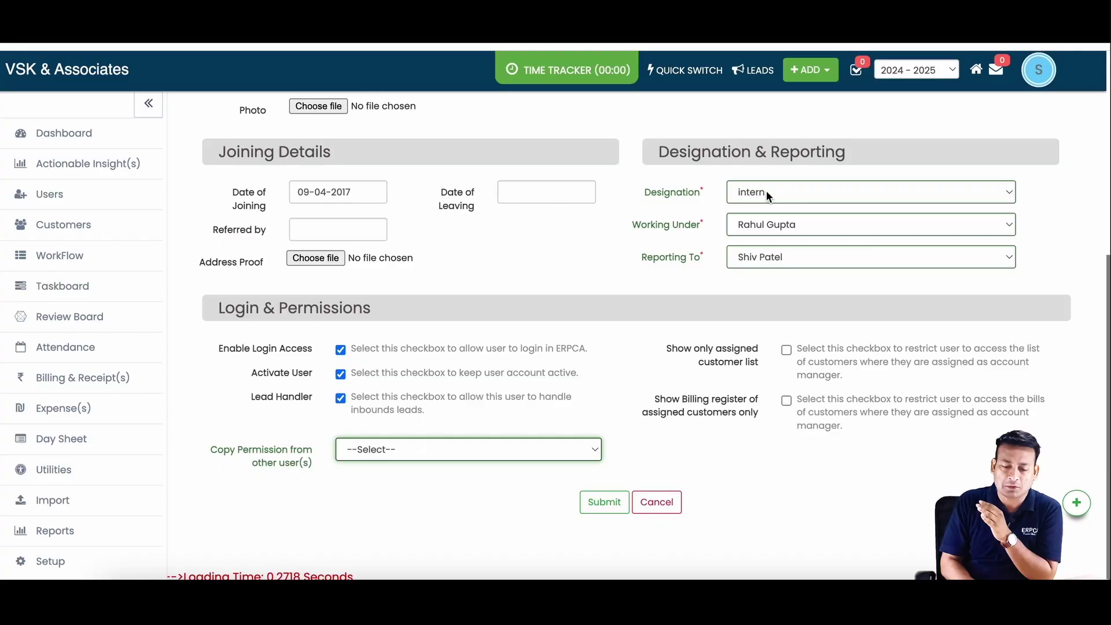
Step: Open the Import Users option
scroll(688, 313, "up", 6)
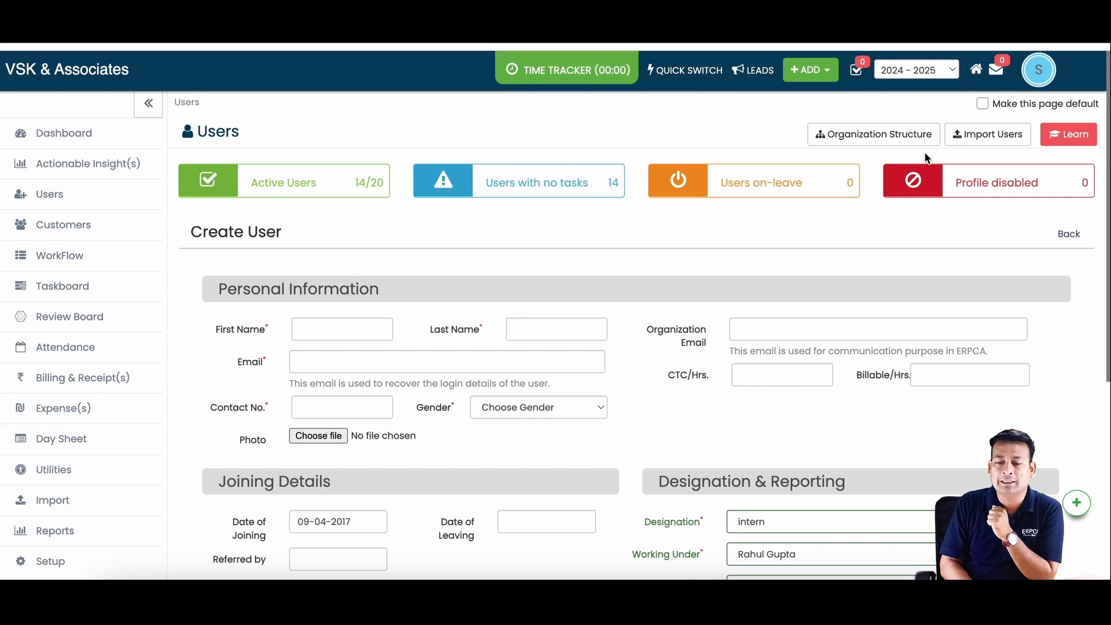
left_click(988, 134)
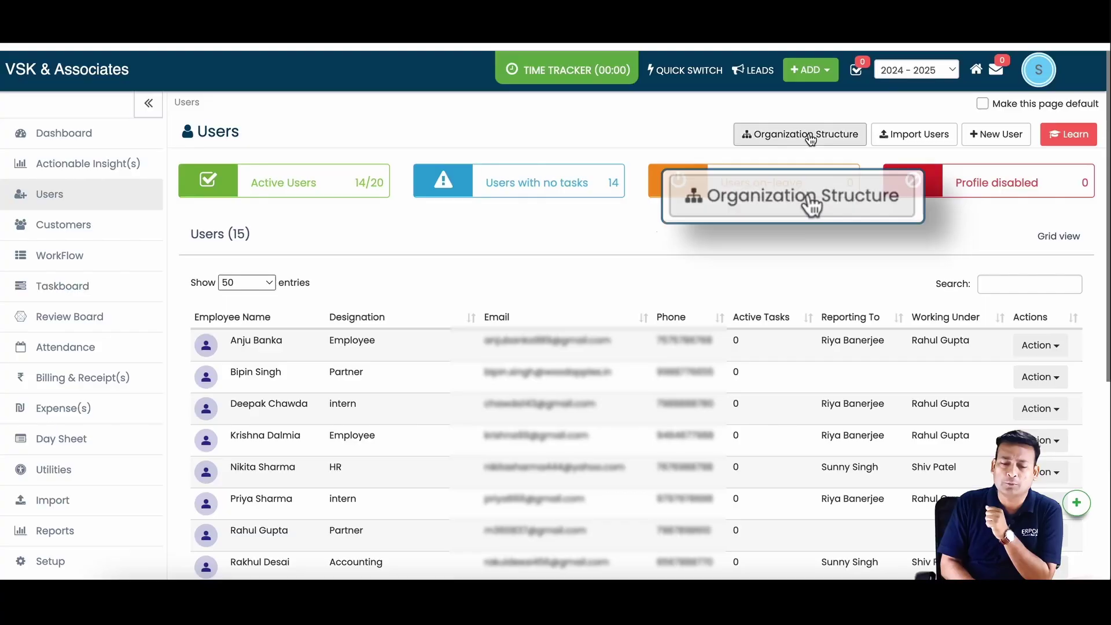
Step: Open the Organization Structure and examine the reporting hierarchy from the administrator through partners and the manager to employees and interns
left_click(811, 137)
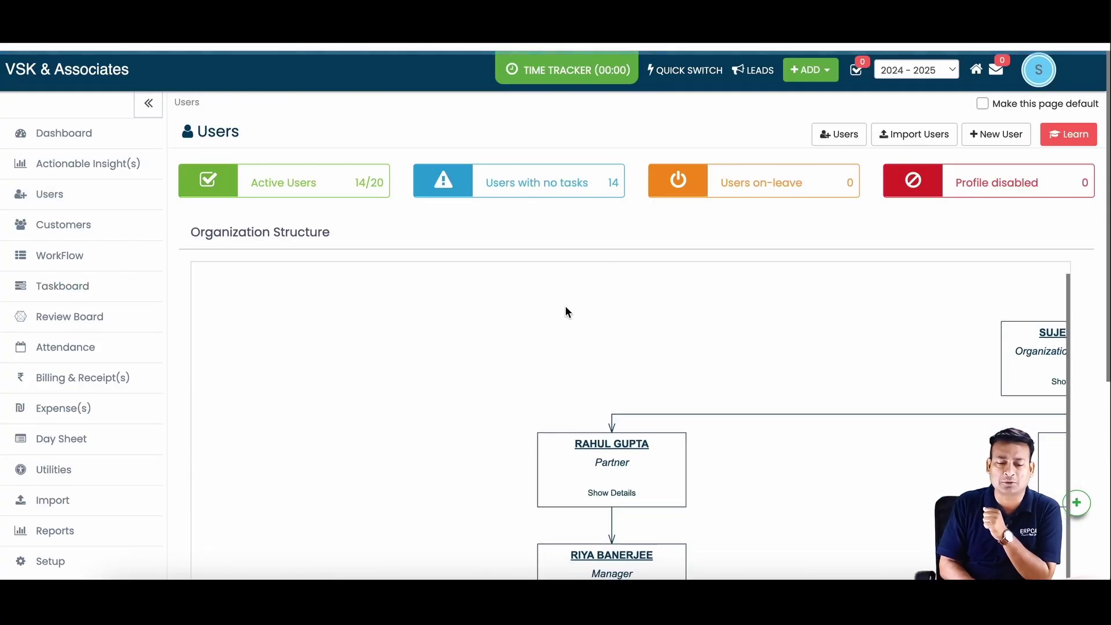
scroll(559, 238, "down", 3)
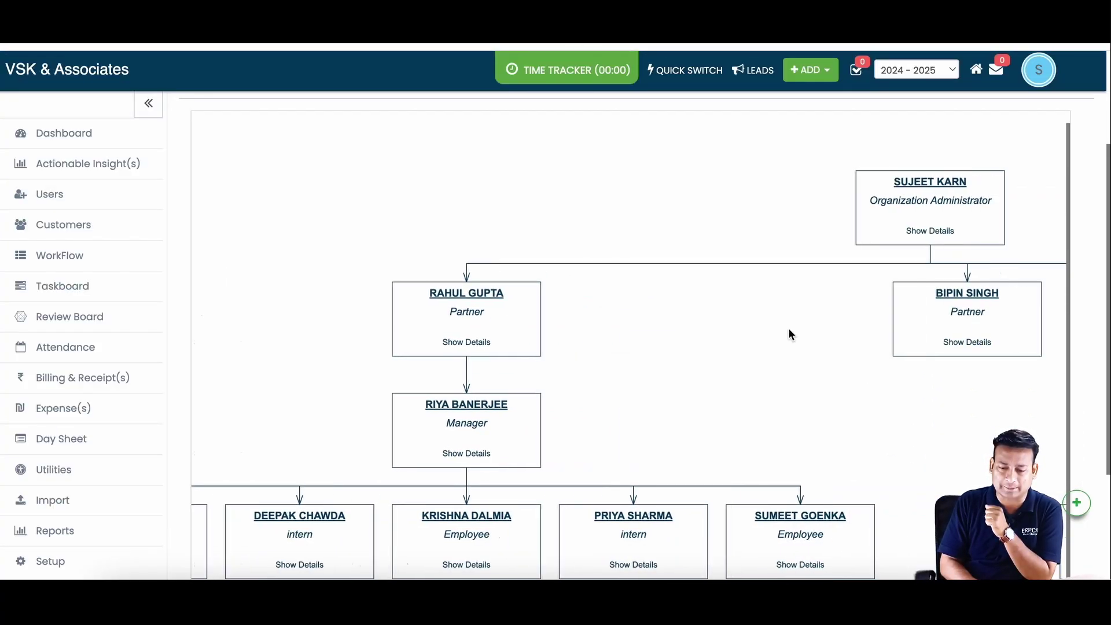
scroll(789, 329, "right", 6)
scroll(673, 374, "left", 4)
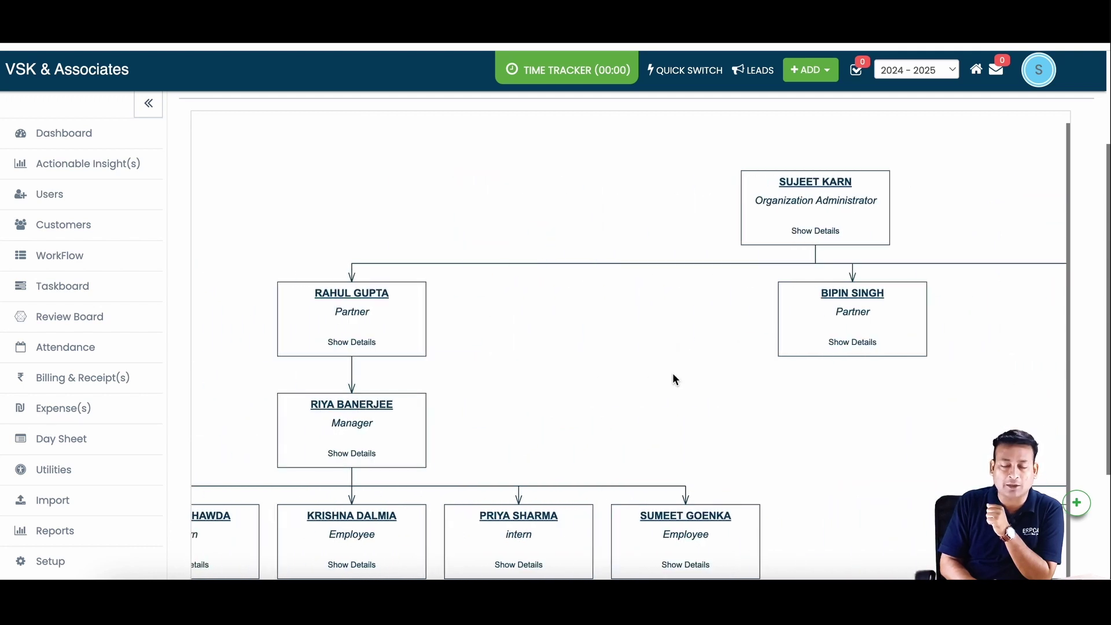
scroll(741, 315, "down", 2)
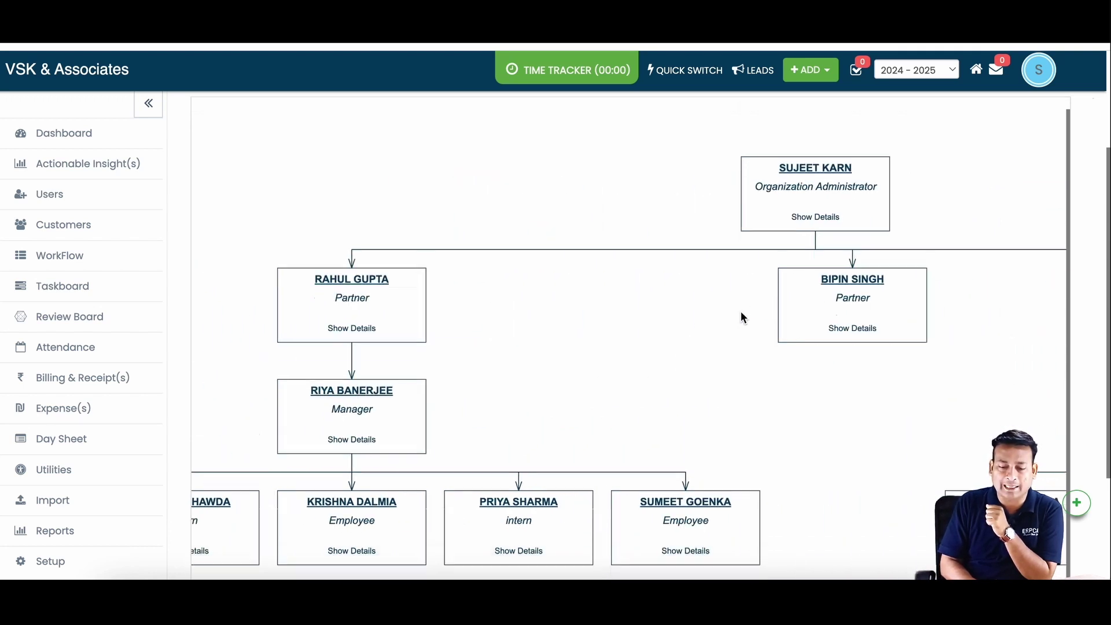
scroll(672, 258, "right", 8)
scroll(672, 258, "left", 8)
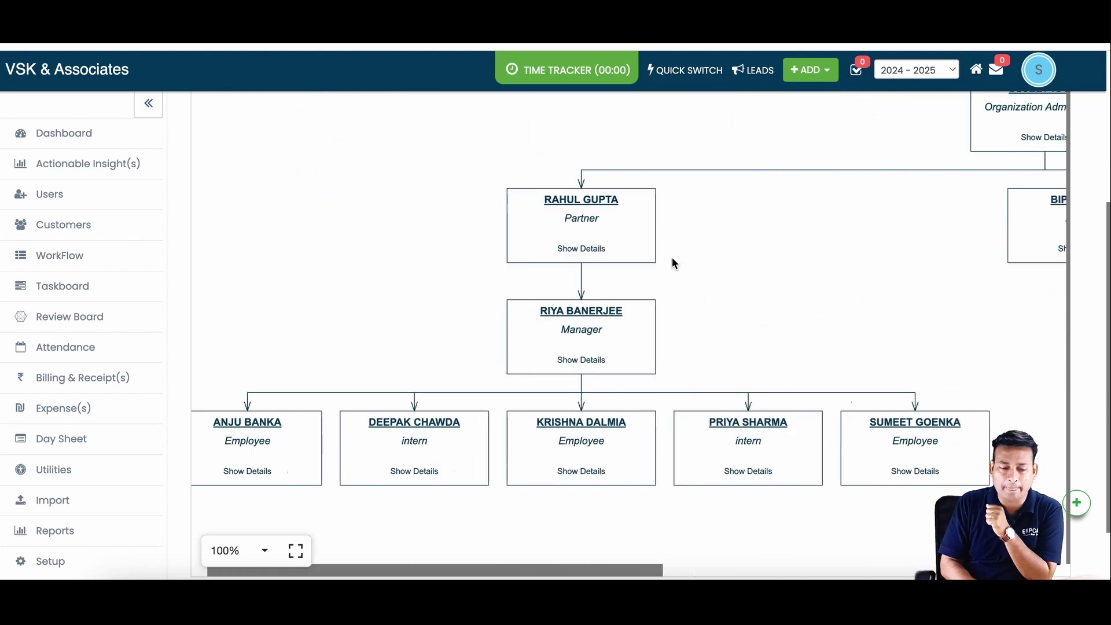
scroll(639, 264, "down", 1)
scroll(640, 262, "down", 1)
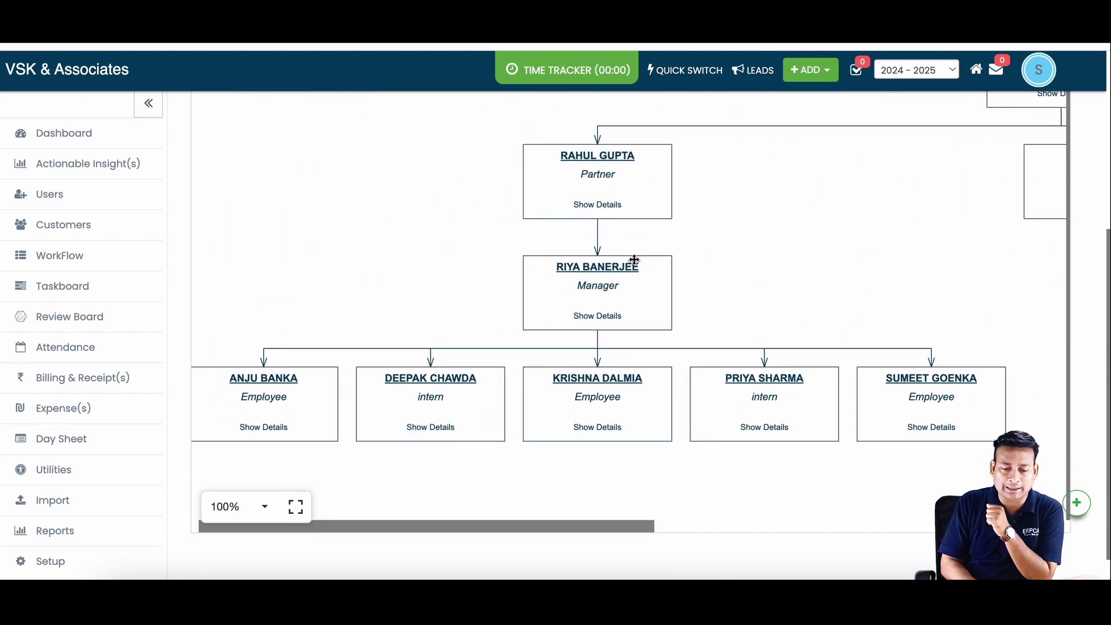
scroll(618, 302, "down", 2)
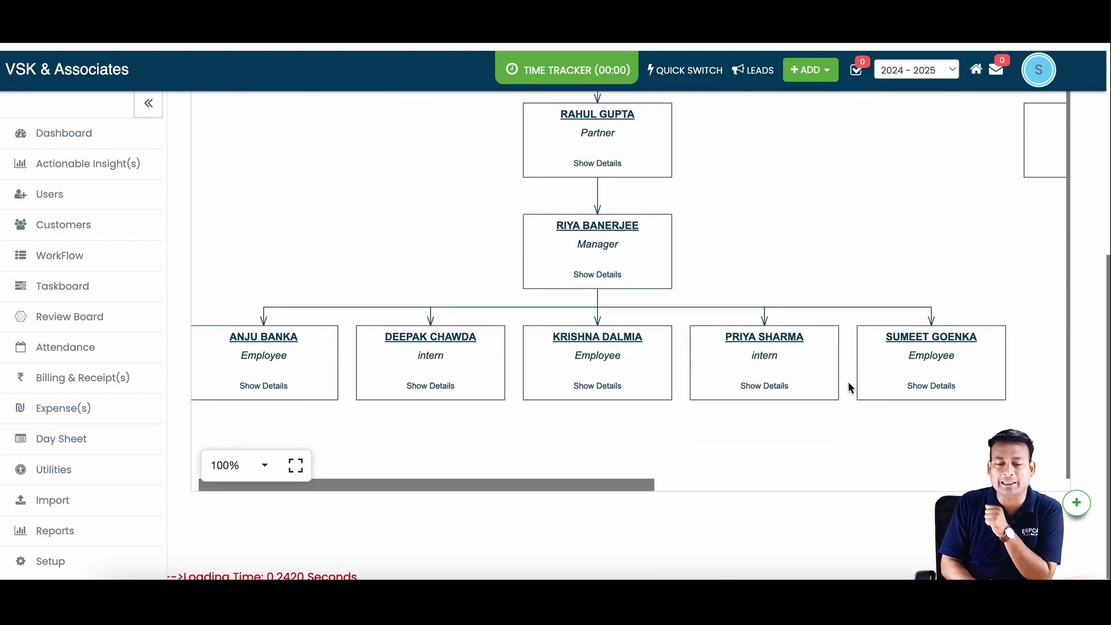
scroll(849, 387, "up", 3)
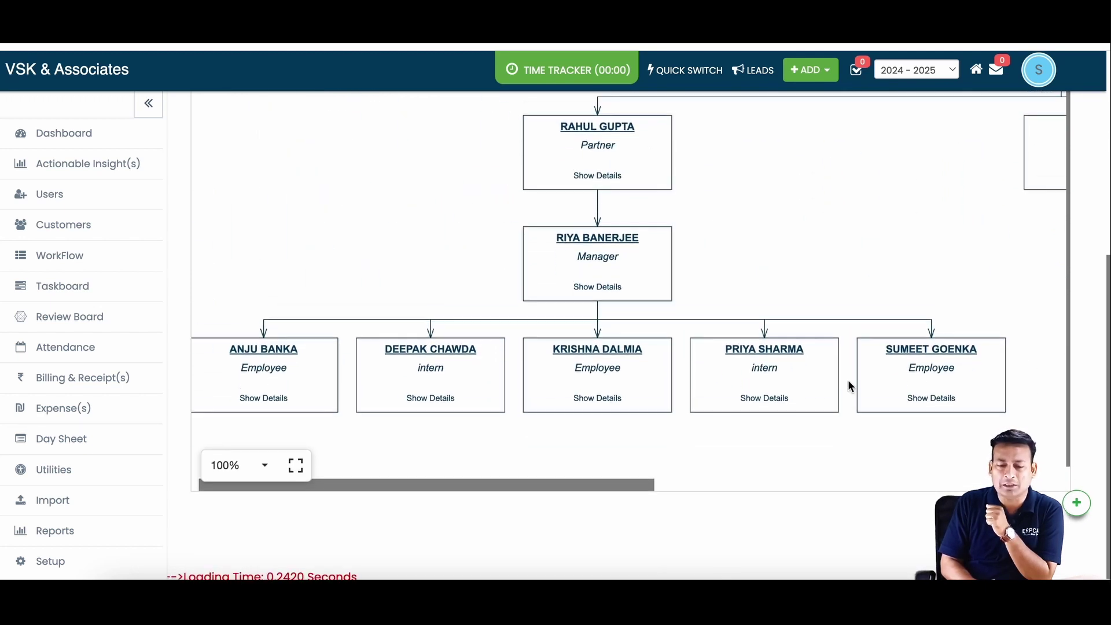
Step: Collapse the sidebar to review the organization chart in a wider view, and expand the sidebar again
left_click(146, 105)
scroll(684, 259, "up", 3)
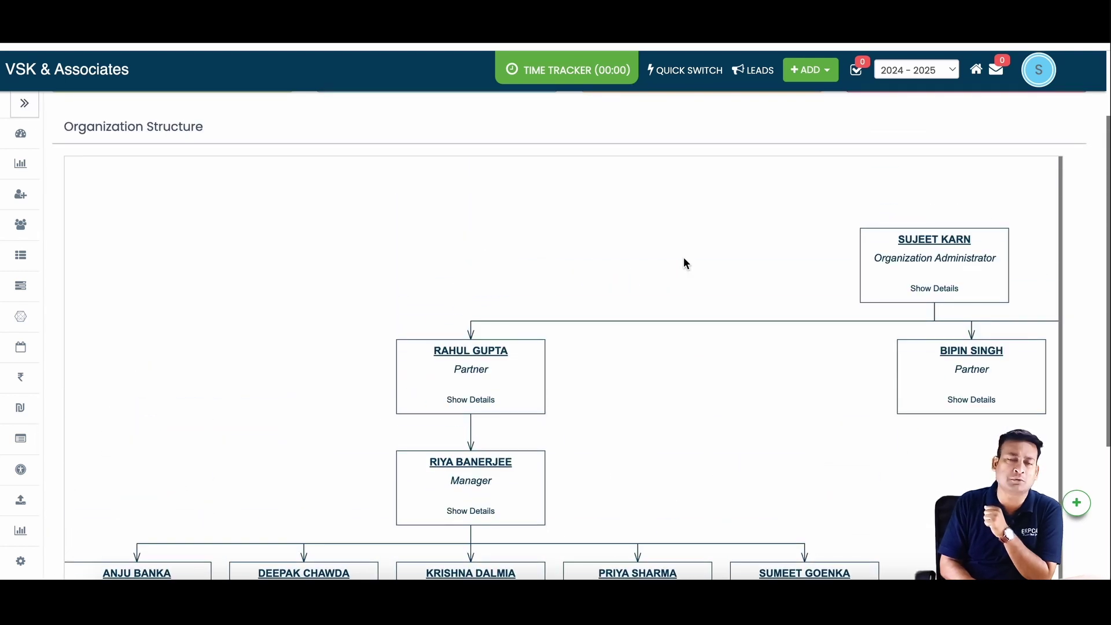
scroll(685, 264, "down", 1)
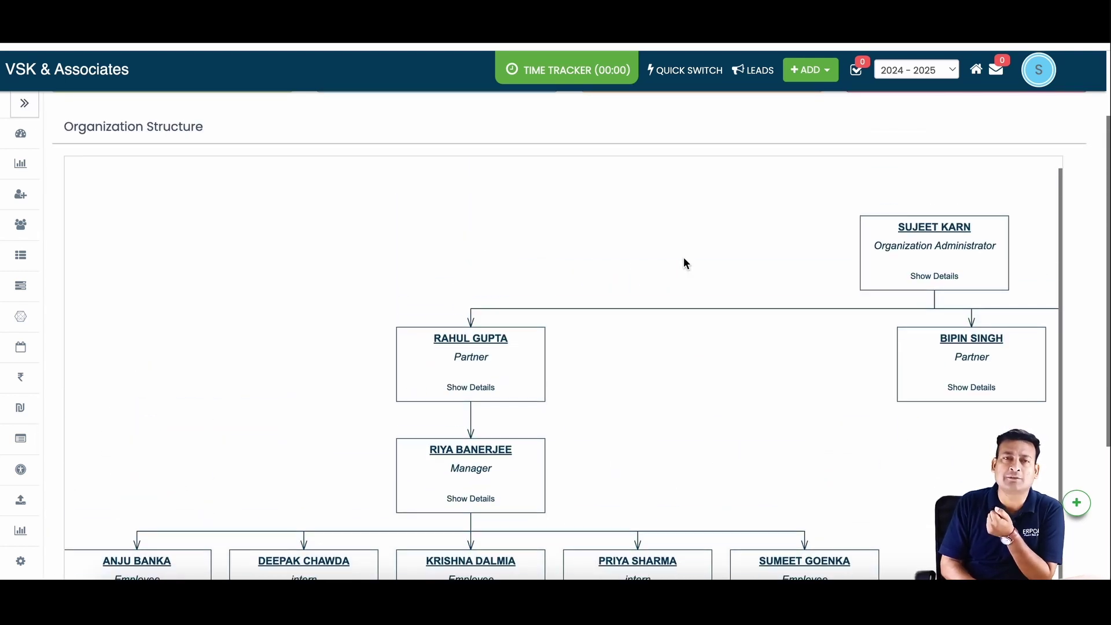
scroll(685, 264, "down", 1)
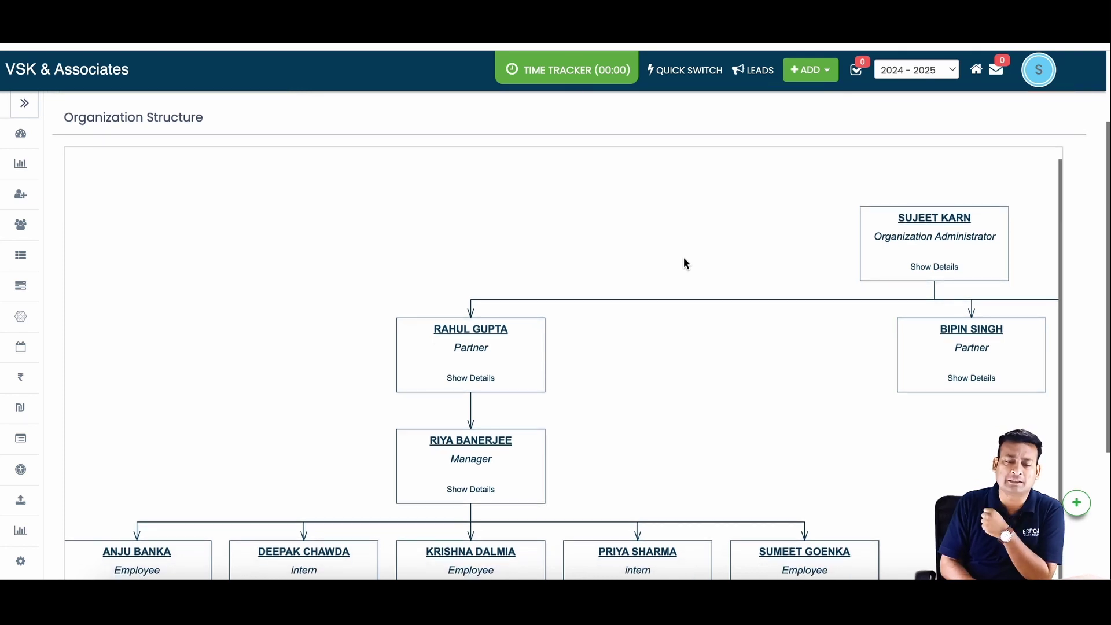
scroll(685, 264, "up", 2)
scroll(685, 261, "up", 1)
left_click(25, 103)
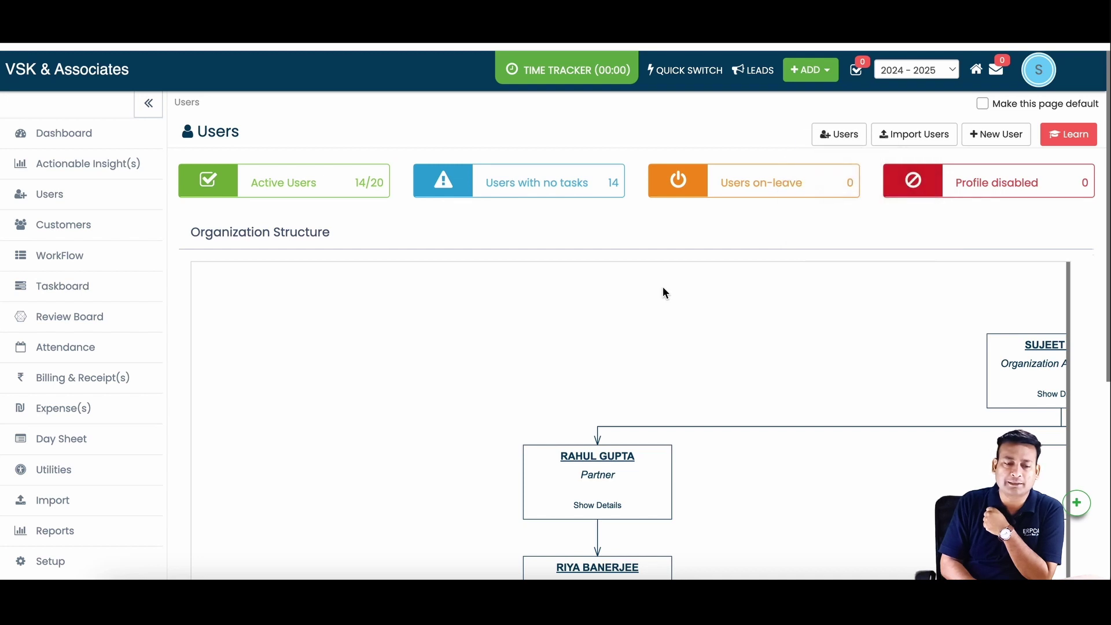
Step: Return to the users list and review each user's designation, Reporting To and Working Under entries
scroll(663, 287, "down", 3)
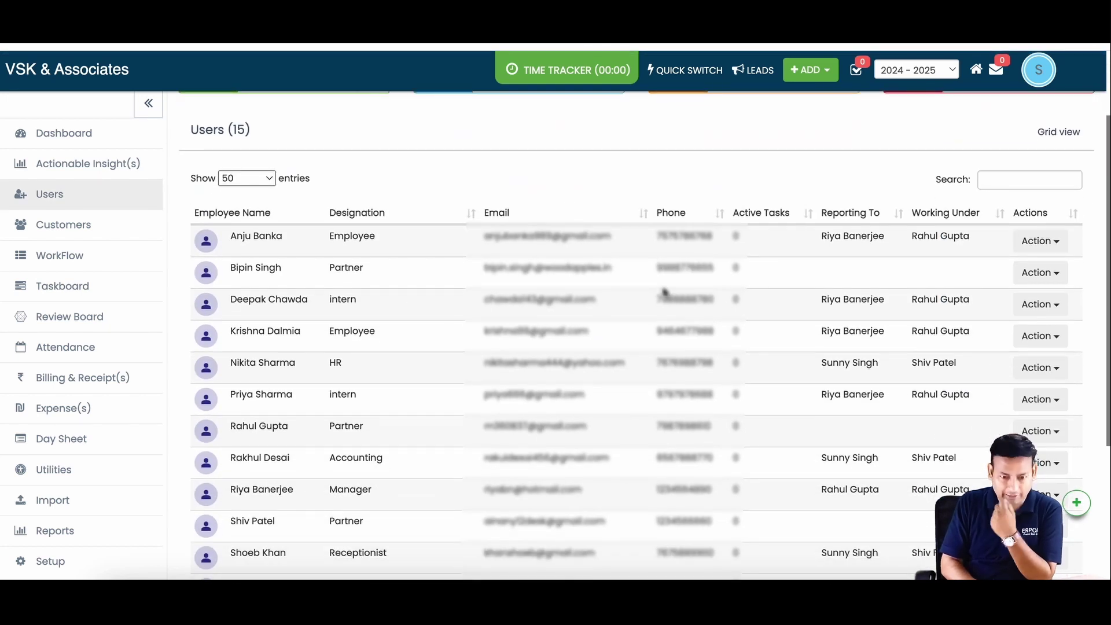
scroll(664, 292, "down", 2)
scroll(664, 292, "up", 3)
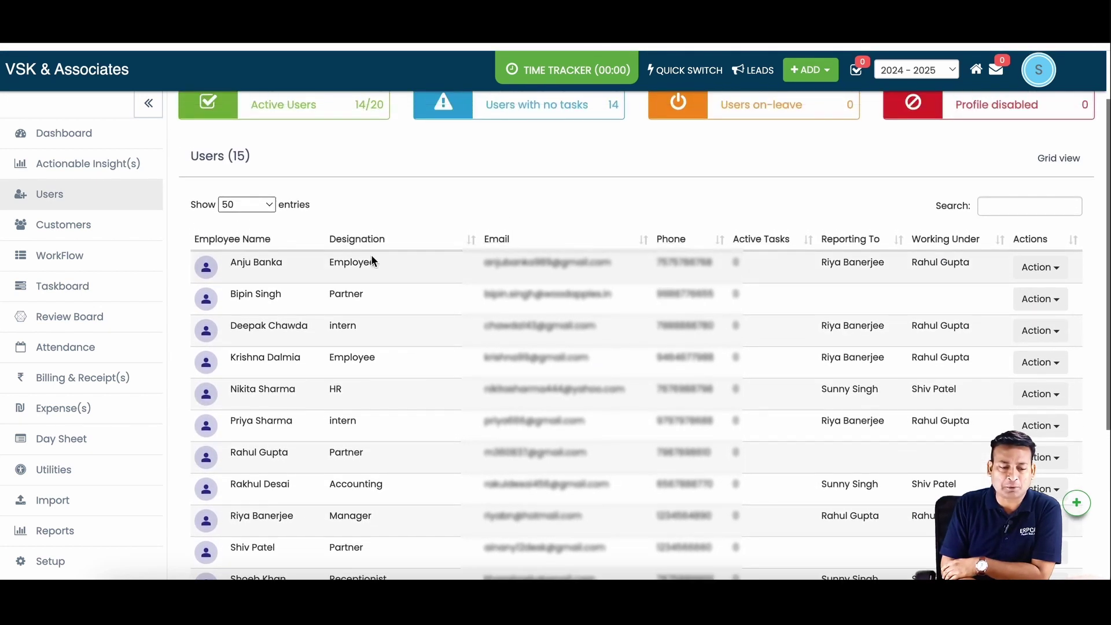
scroll(740, 192, "up", 2)
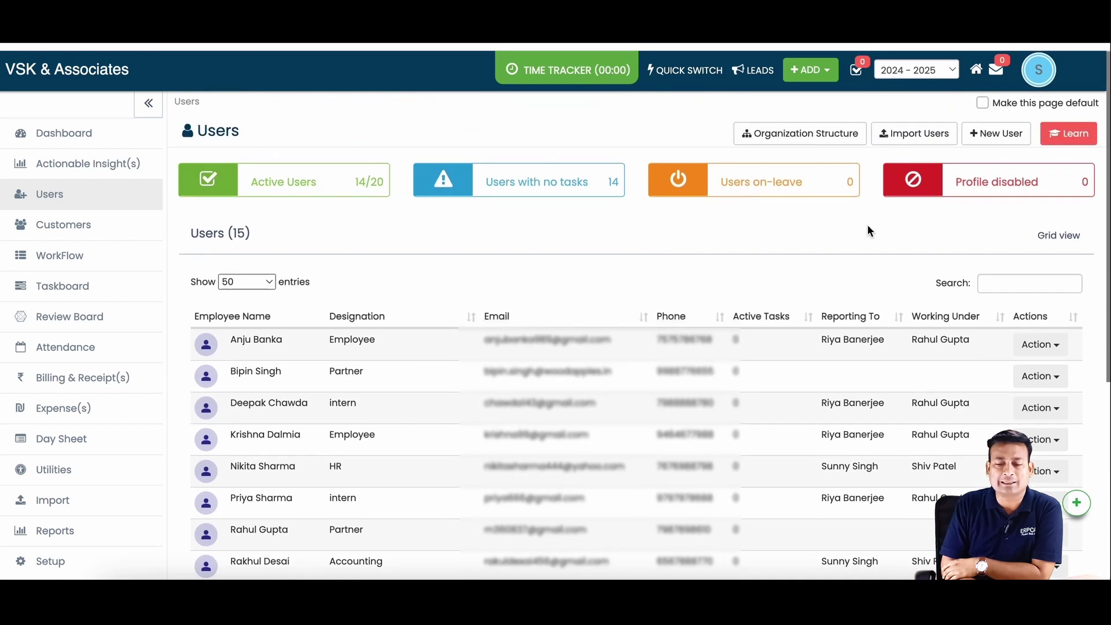
Step: Switch the users to grid view and examine the profile cards and their actions, such as Edit Profile
left_click(1059, 236)
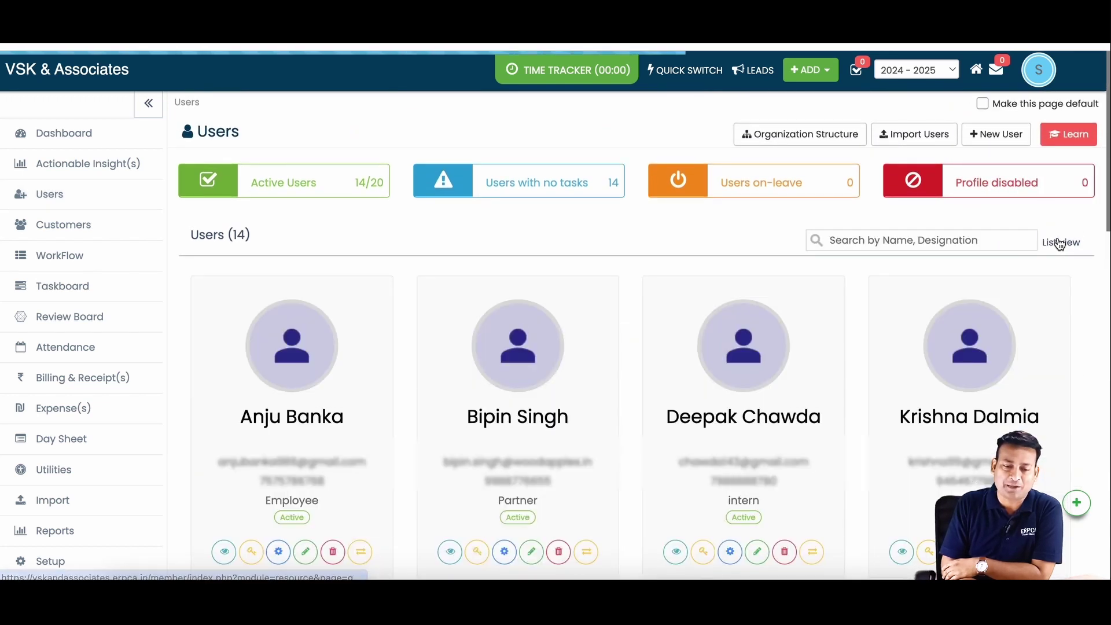
scroll(632, 268, "down", 2)
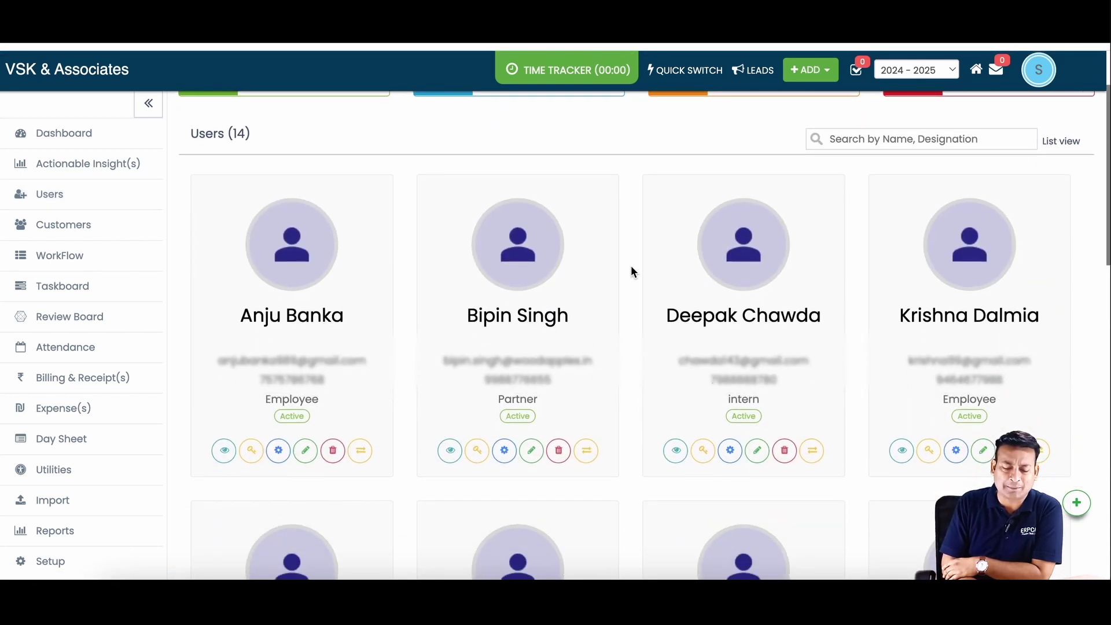
scroll(631, 268, "down", 2)
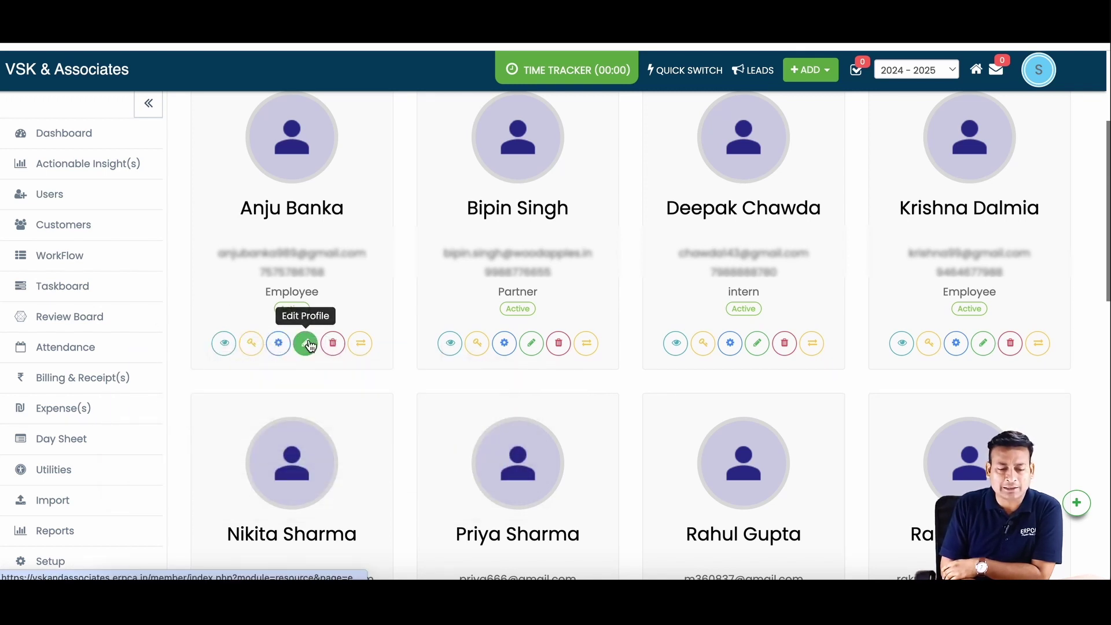
scroll(394, 298, "up", 3)
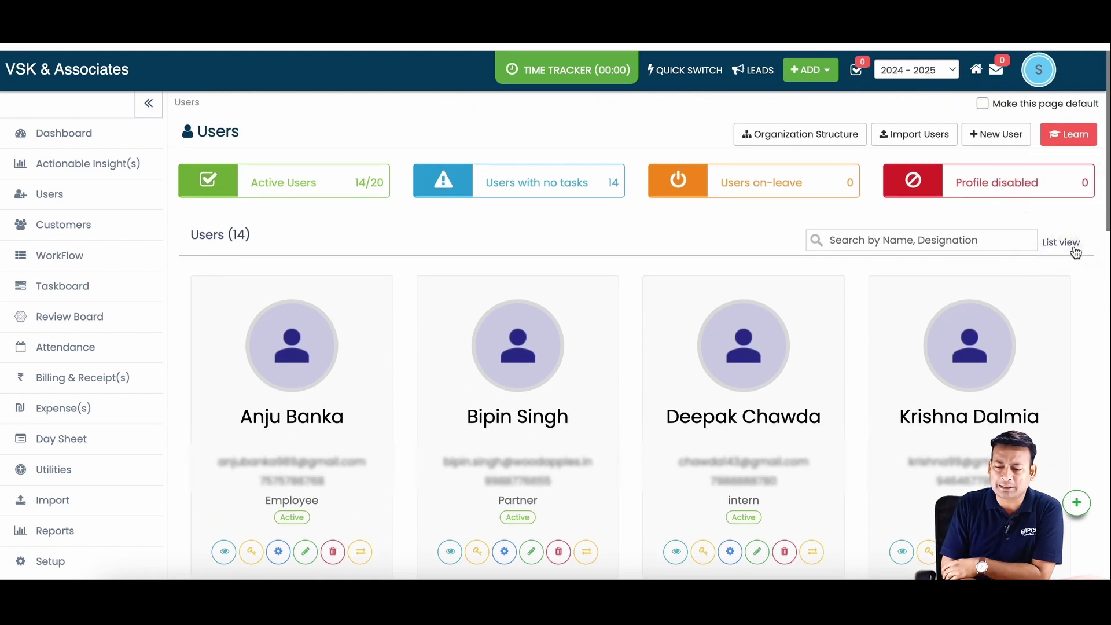
Step: Switch back to list view and show the actions available for the first listed user
scroll(874, 272, "down", 2)
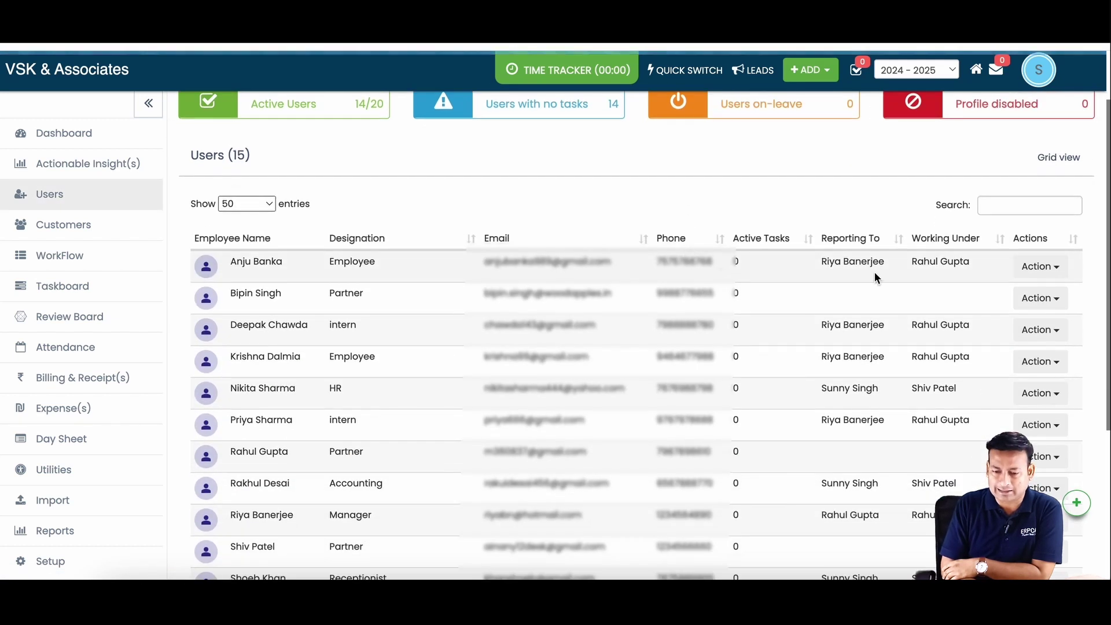
left_click(1061, 272)
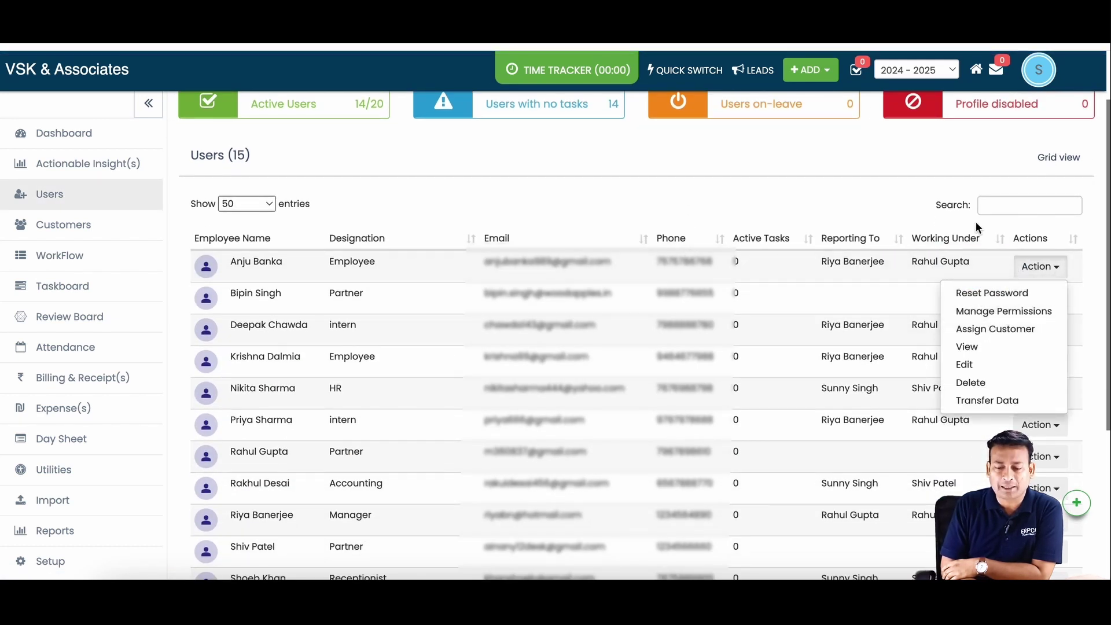
scroll(979, 227, "down", 1)
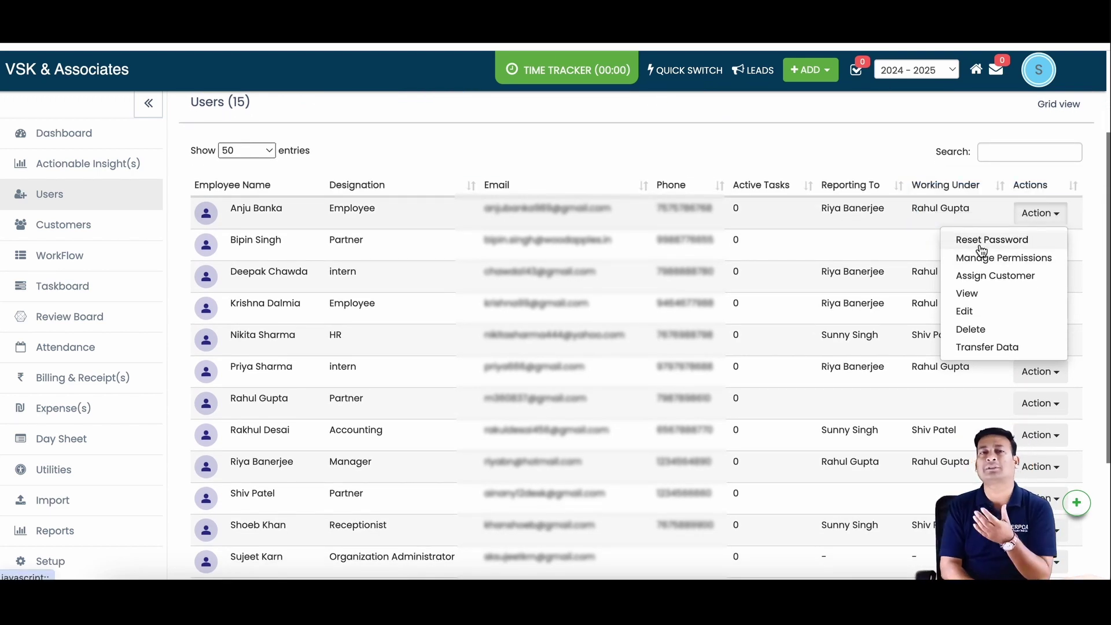
Step: Reset the first listed user's password using the Automatically Generate New Password option
left_click(982, 248)
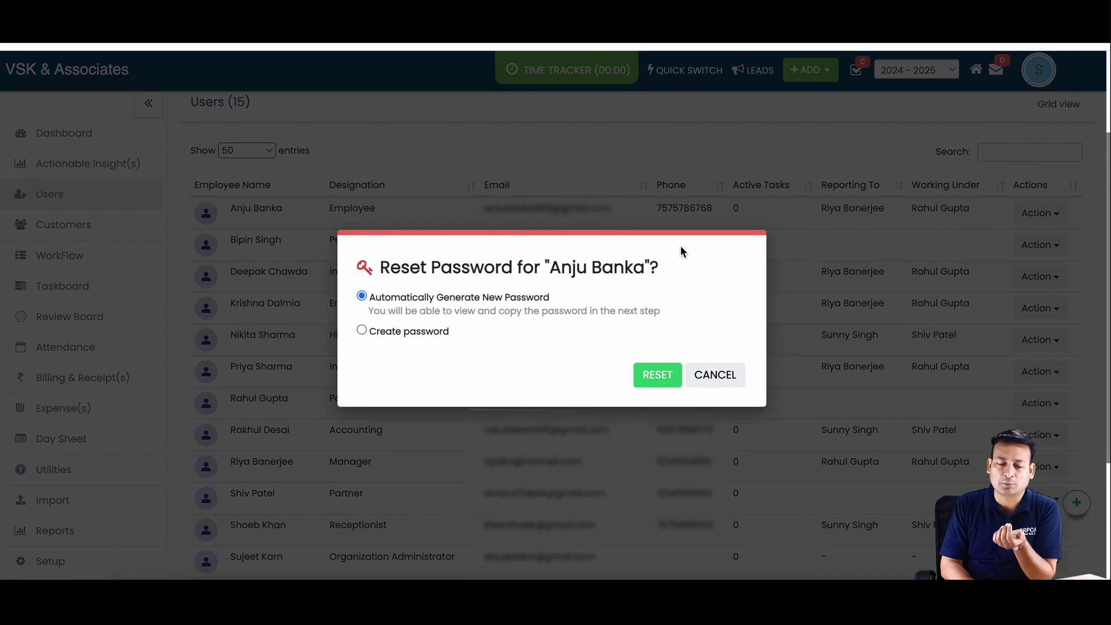
left_click(387, 327)
left_click(384, 272)
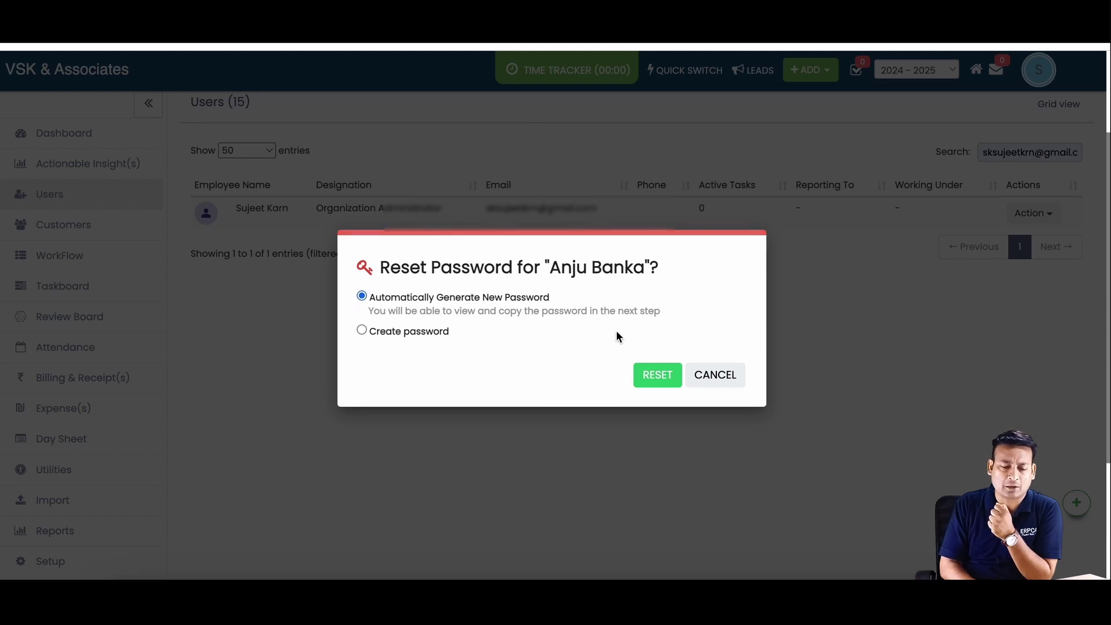
left_click(658, 380)
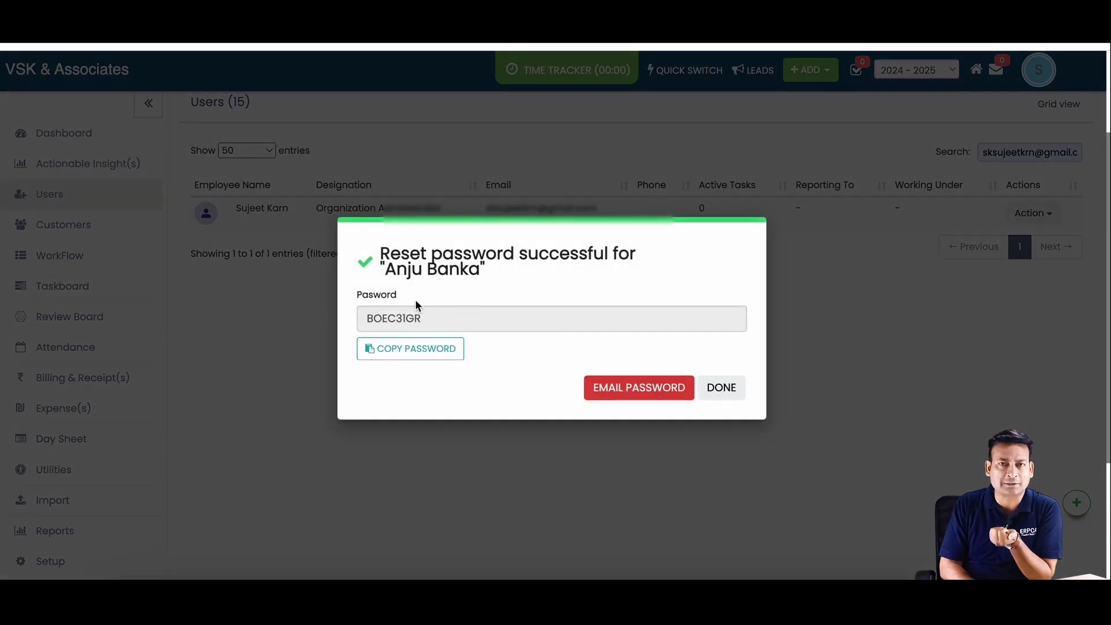
Step: Email the new password to the recipient's email address, with Send copy to myself enabled
left_click(629, 389)
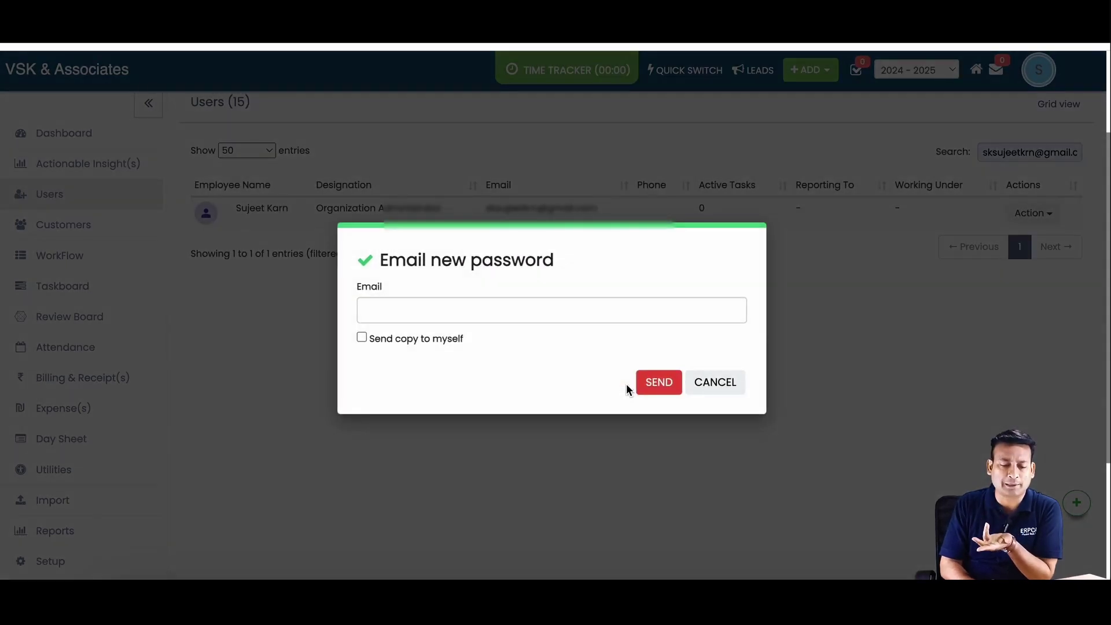
left_click(581, 311)
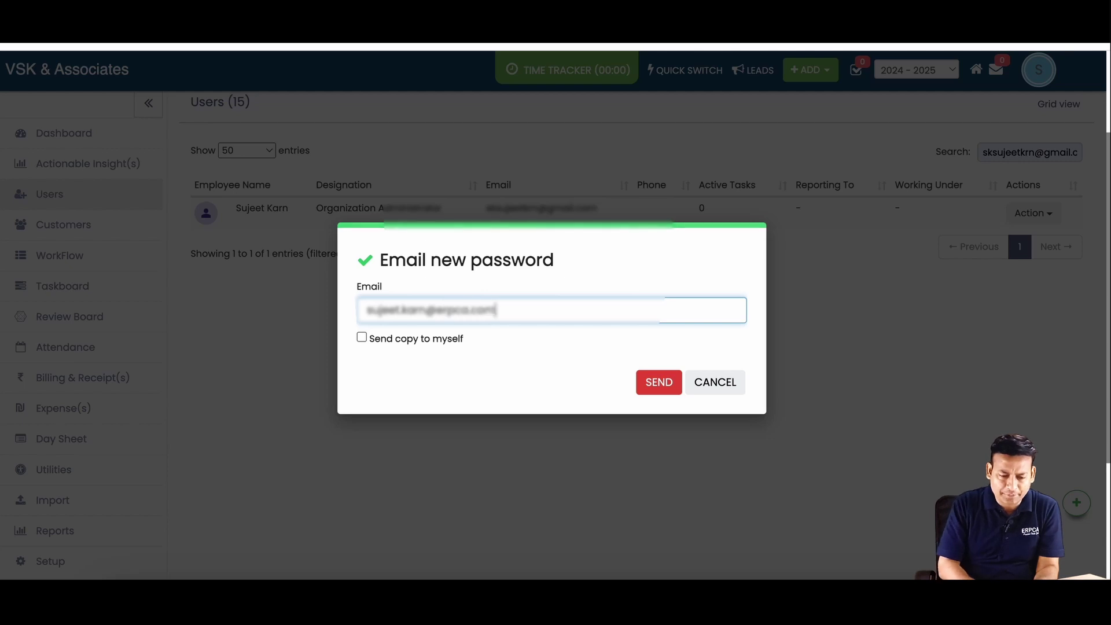
left_click(362, 338)
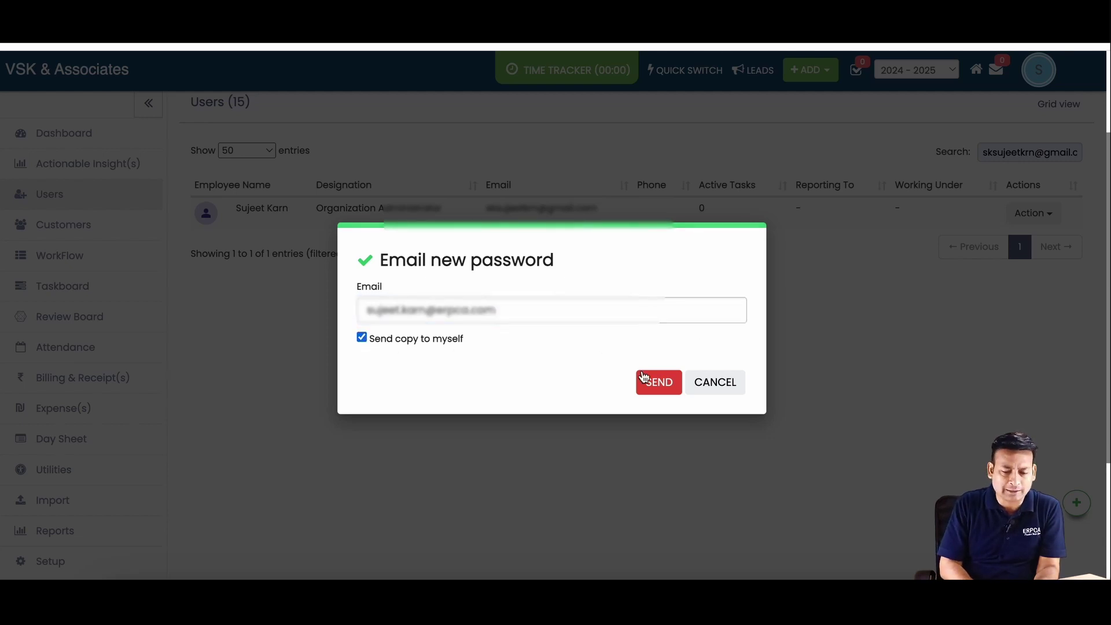
left_click(660, 382)
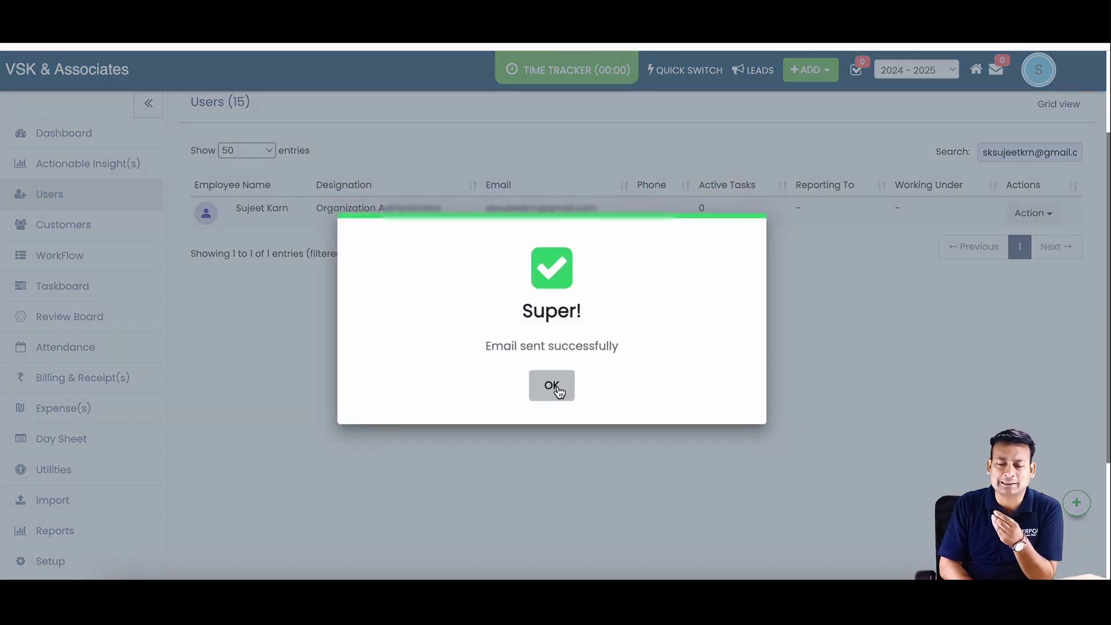
left_click(552, 384)
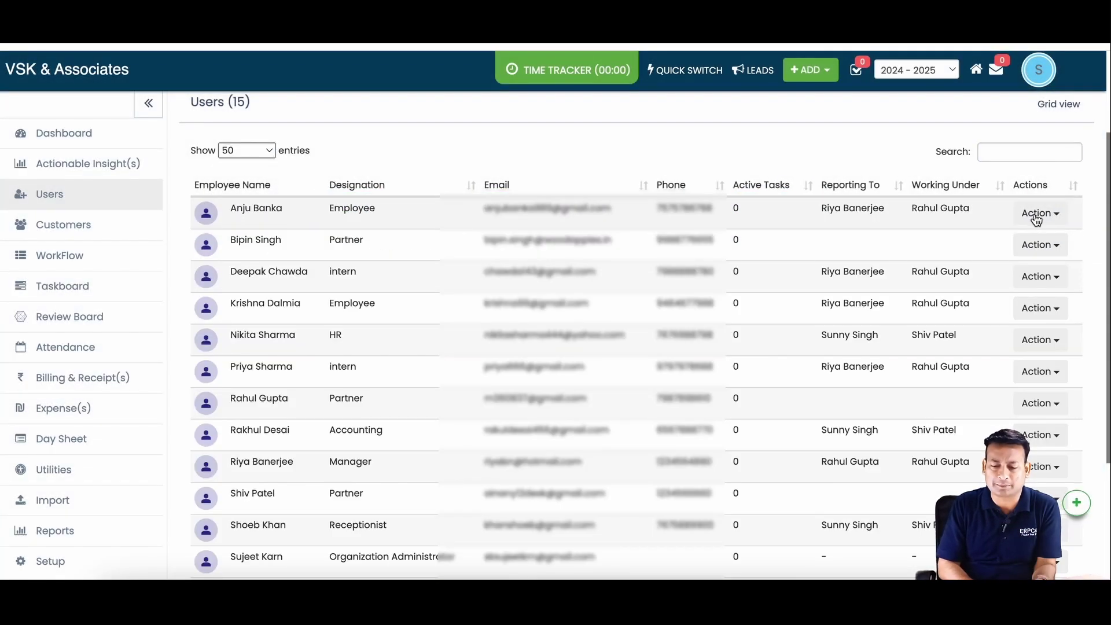
Step: Open the first listed user's permissions and examine the Full Access and No Access settings from Task Management through Utilities
left_click(1035, 214)
left_click(1035, 214)
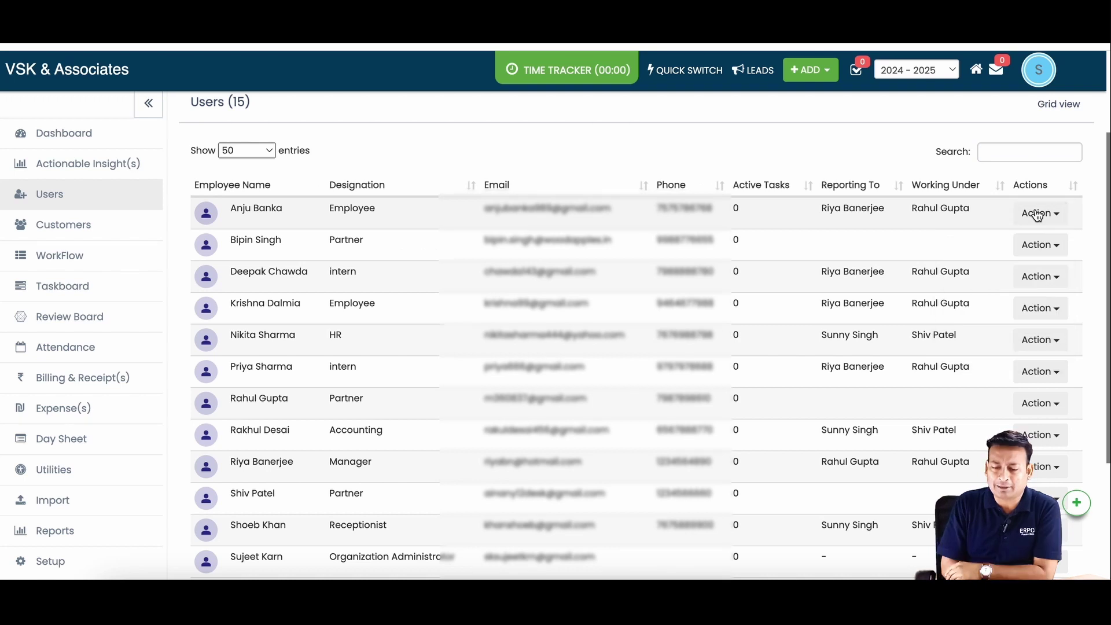
left_click(1034, 217)
left_click(1024, 258)
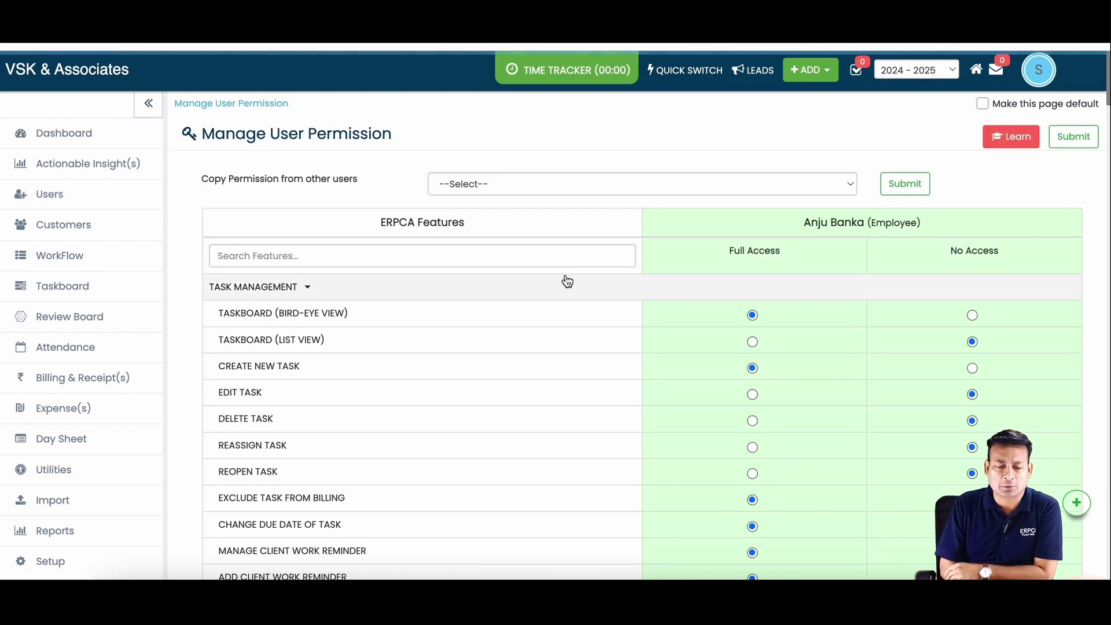
scroll(566, 279, "down", 2)
scroll(565, 277, "down", 1)
scroll(565, 277, "up", 2)
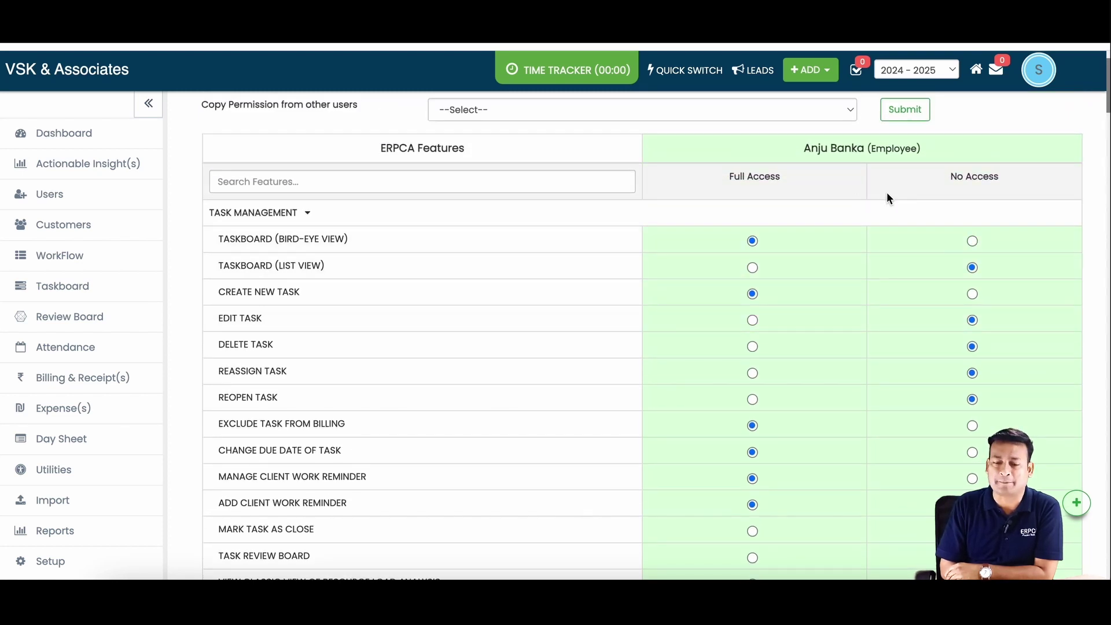
scroll(883, 202, "down", 2)
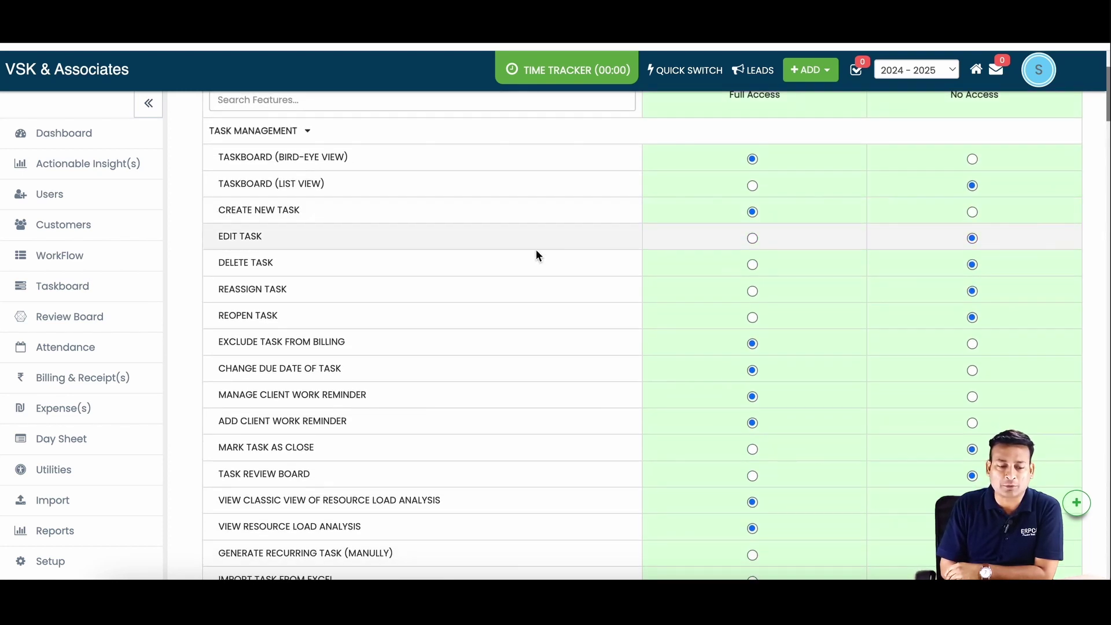
scroll(603, 292, "down", 1)
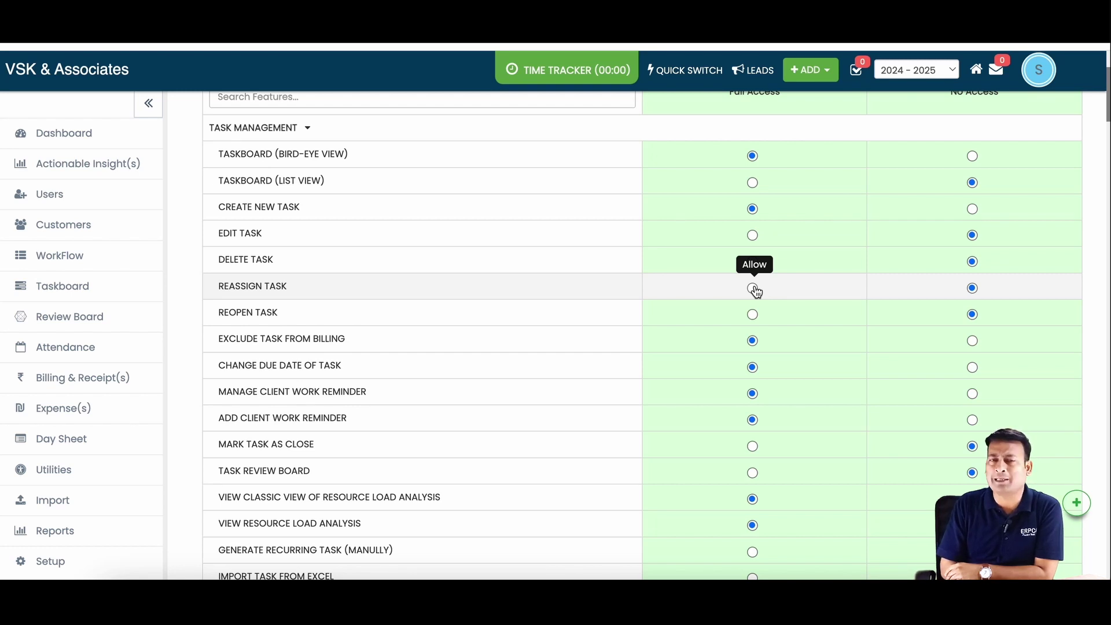
scroll(668, 336, "up", 1)
scroll(668, 338, "down", 12)
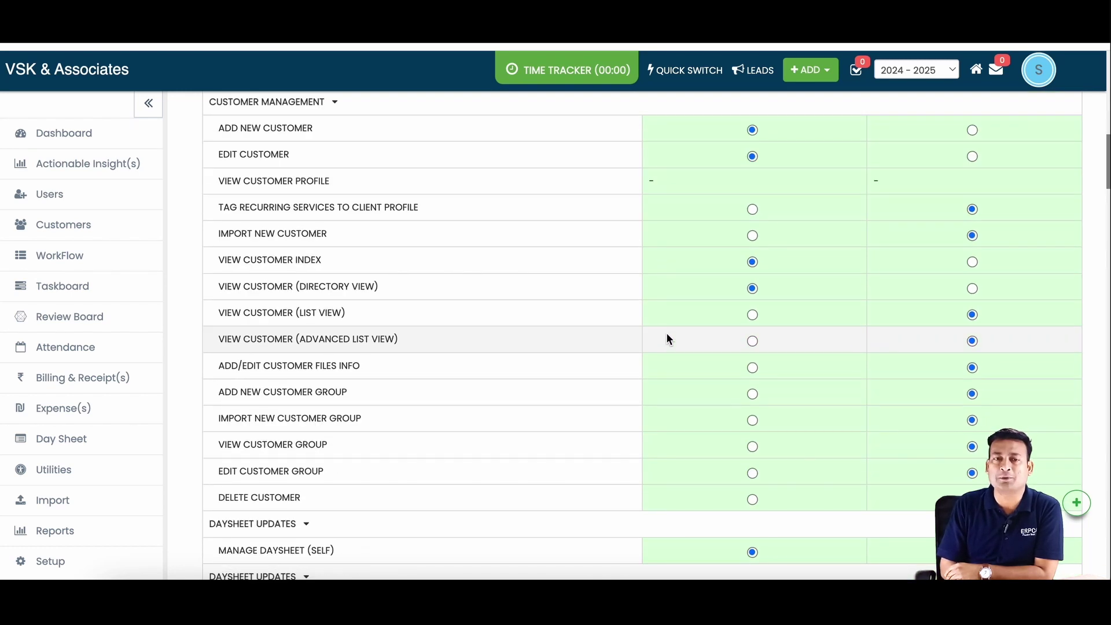
scroll(668, 339, "up", 1)
scroll(667, 339, "down", 5)
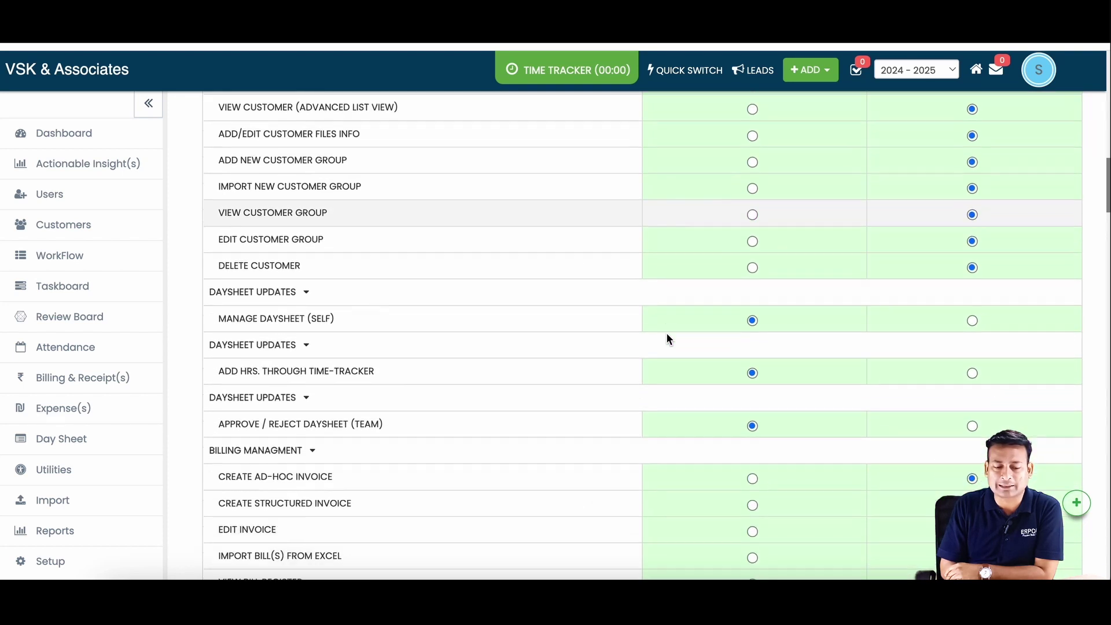
scroll(667, 339, "down", 12)
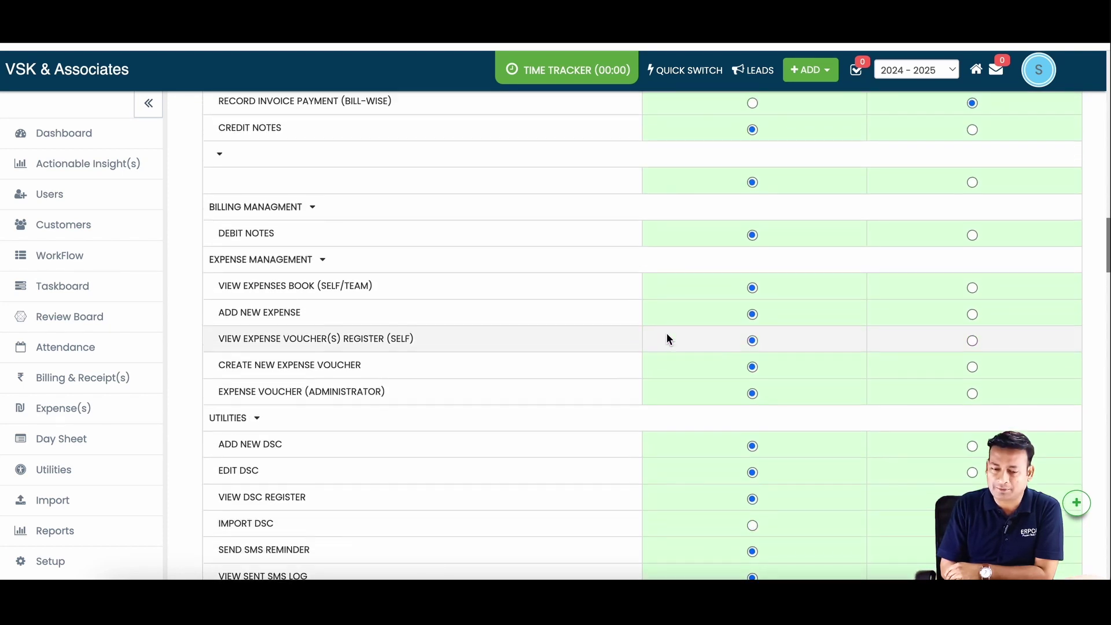
Step: Show the users available under Copy Permission from other users, and return to the users list without choosing one
scroll(668, 338, "up", 20)
left_click(801, 181)
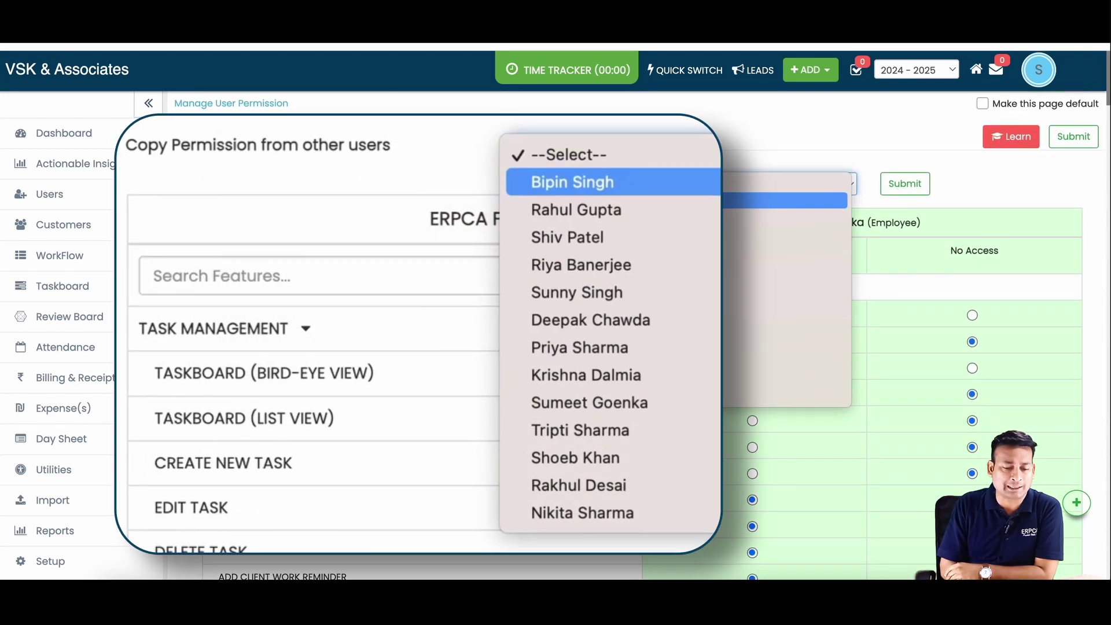
left_click(781, 133)
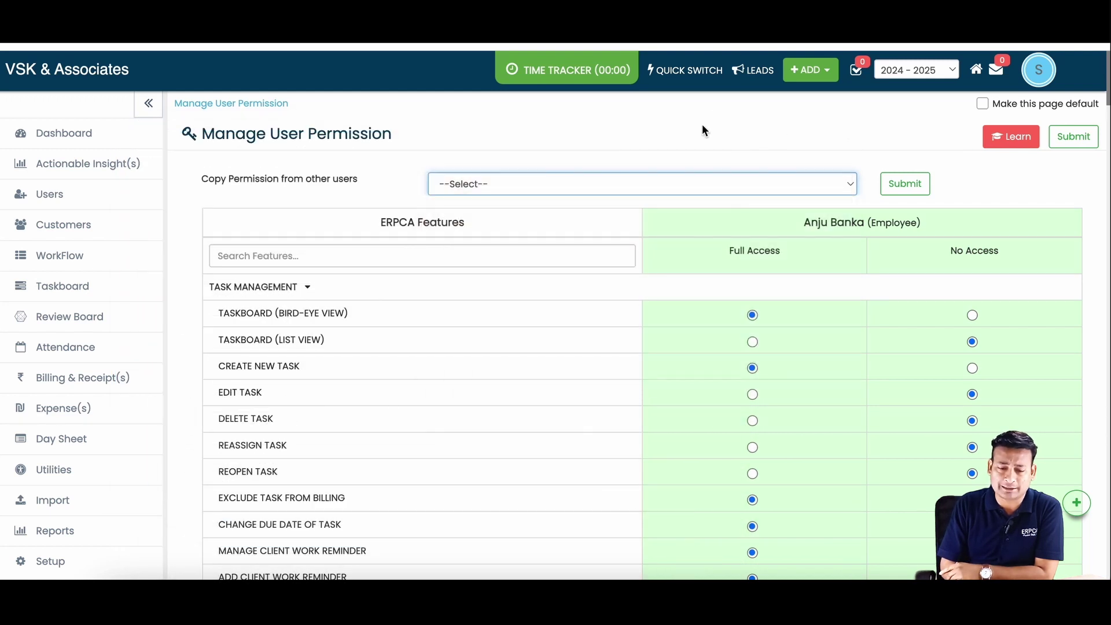
left_click(209, 106)
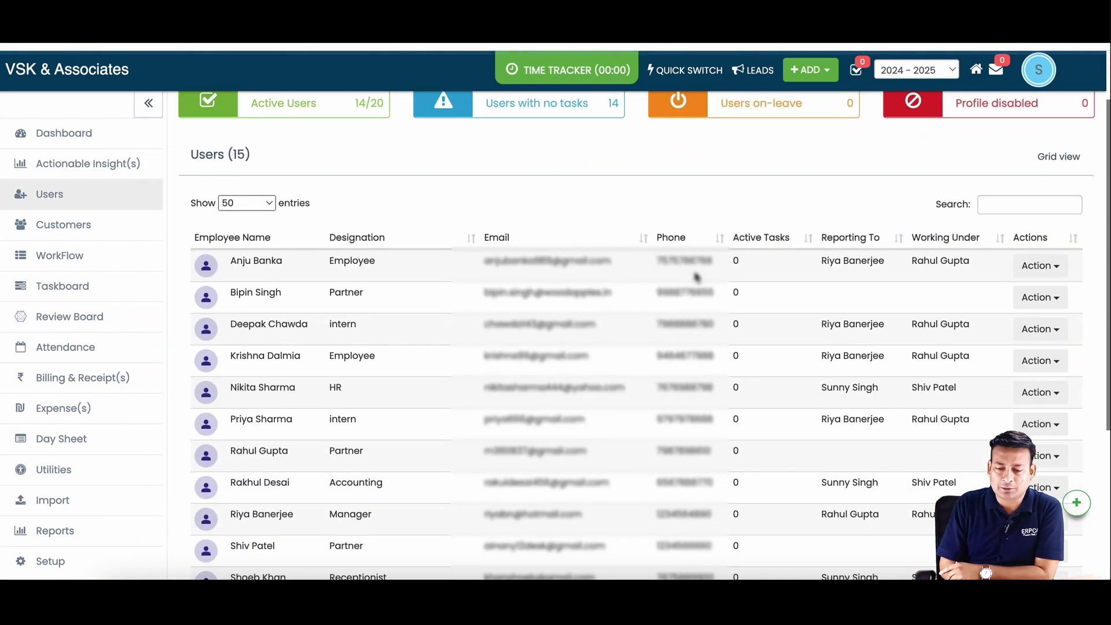
Step: Assign the Saga Sports Club customer to the first listed user
left_click(1059, 269)
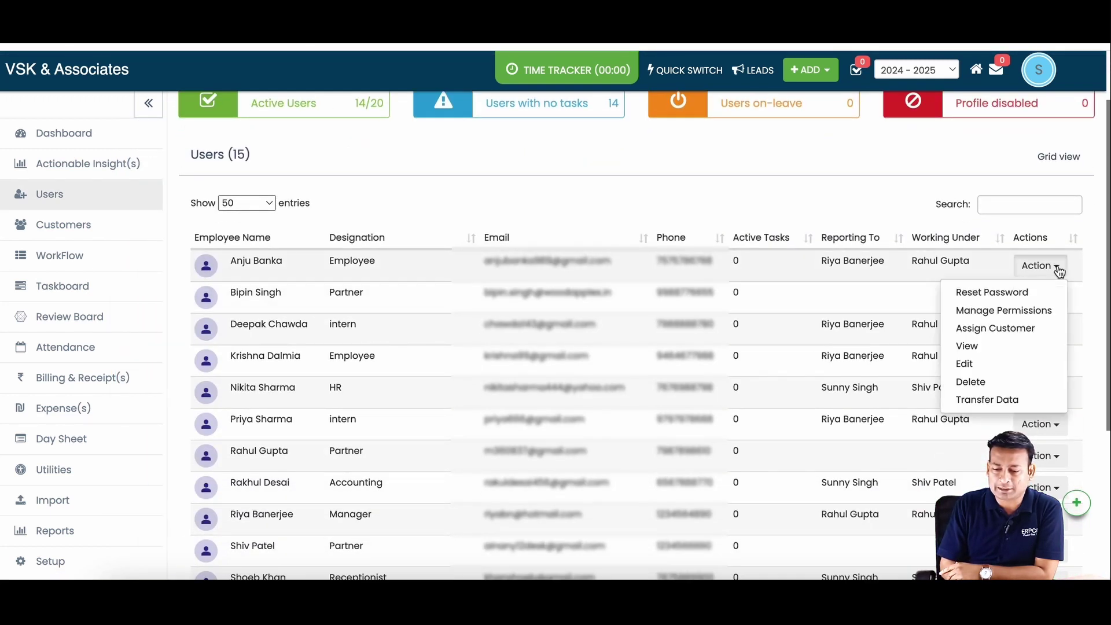
left_click(1019, 328)
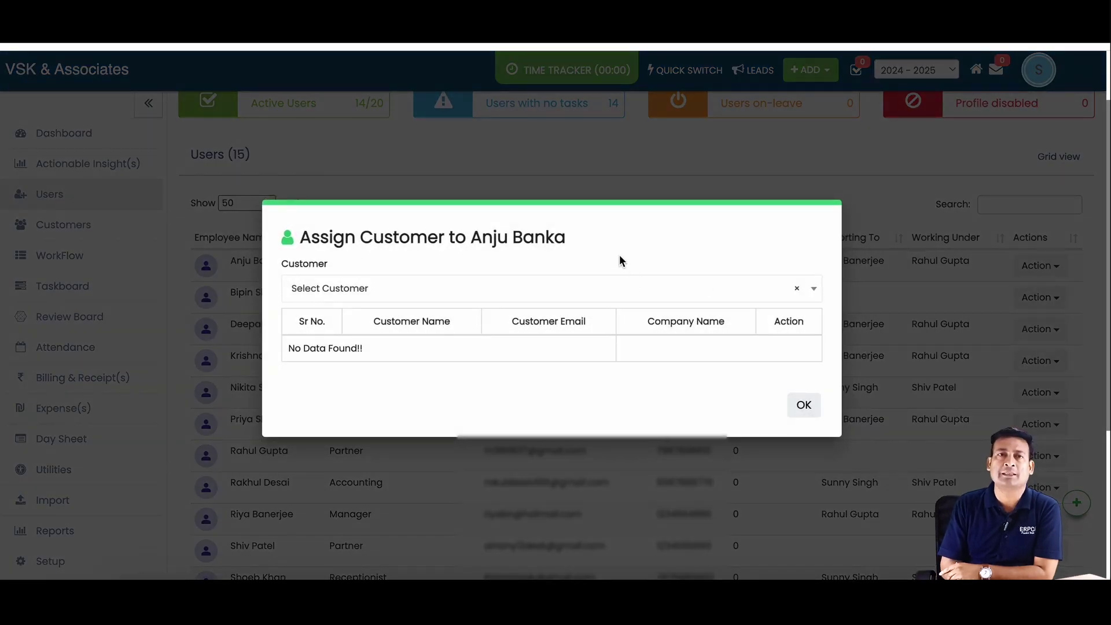
left_click(346, 290)
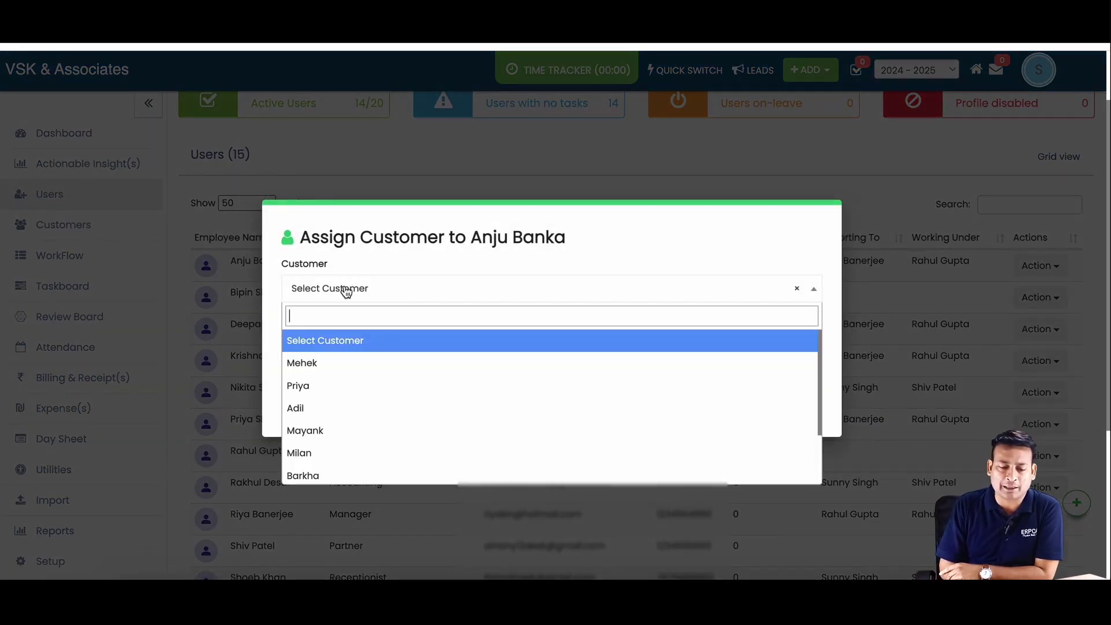
left_click(342, 369)
left_click(581, 350)
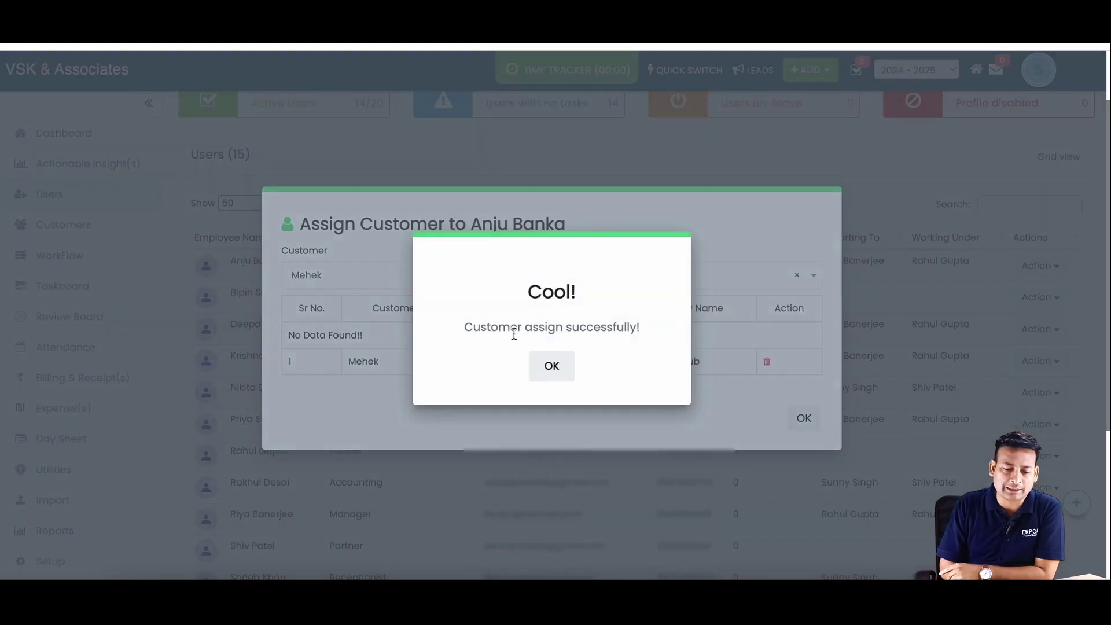
left_click(552, 367)
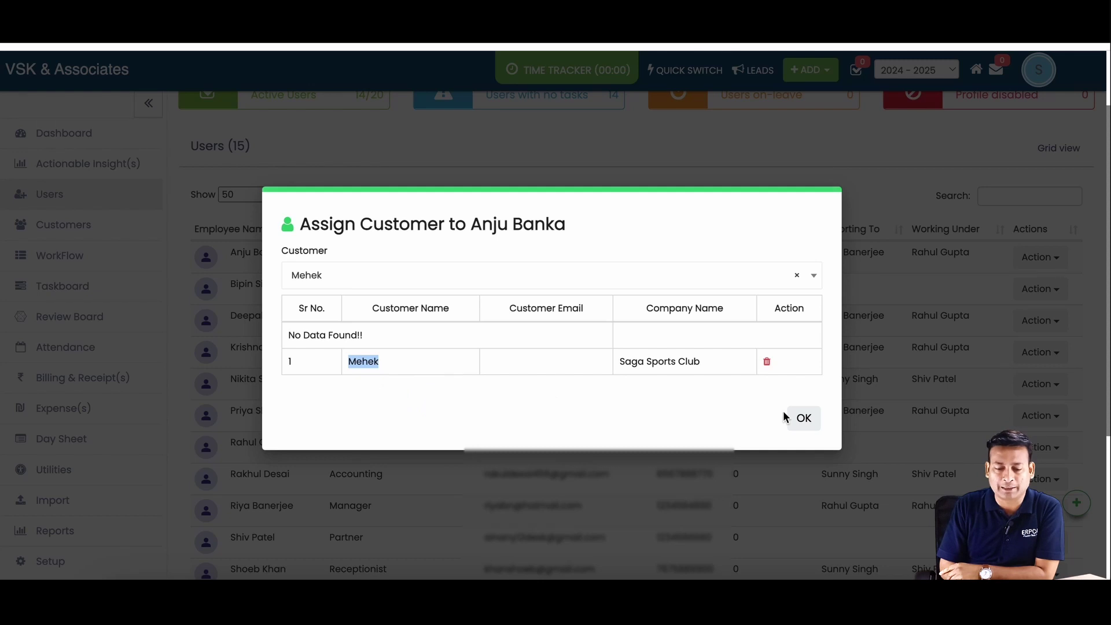
left_click(804, 419)
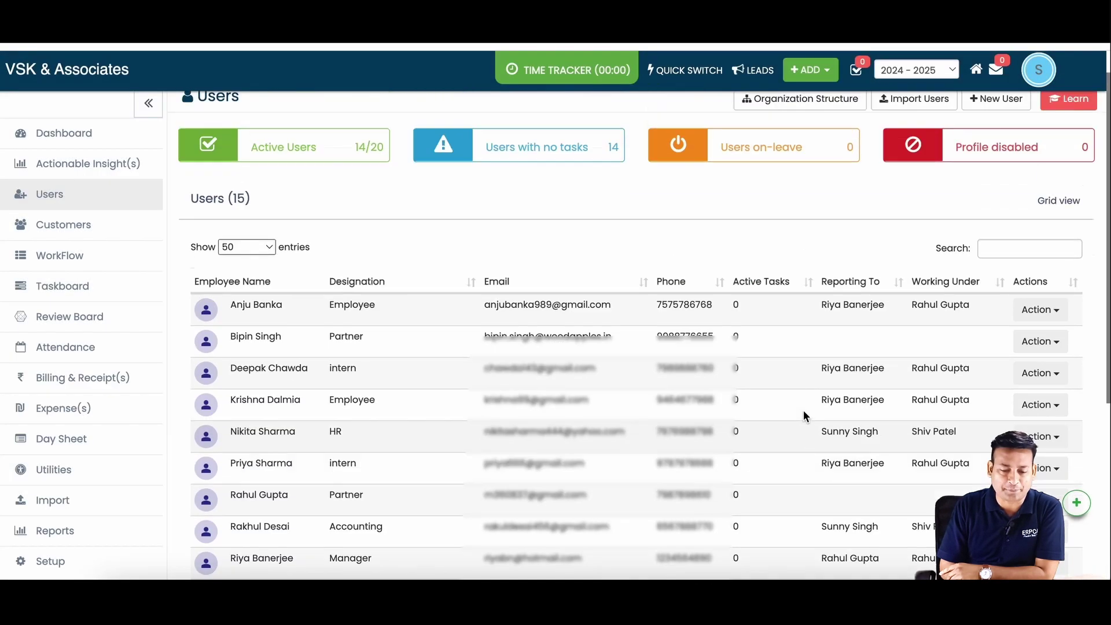
Step: View the first listed user's information, including the About details and Average on Data Points, and close it
left_click(1036, 345)
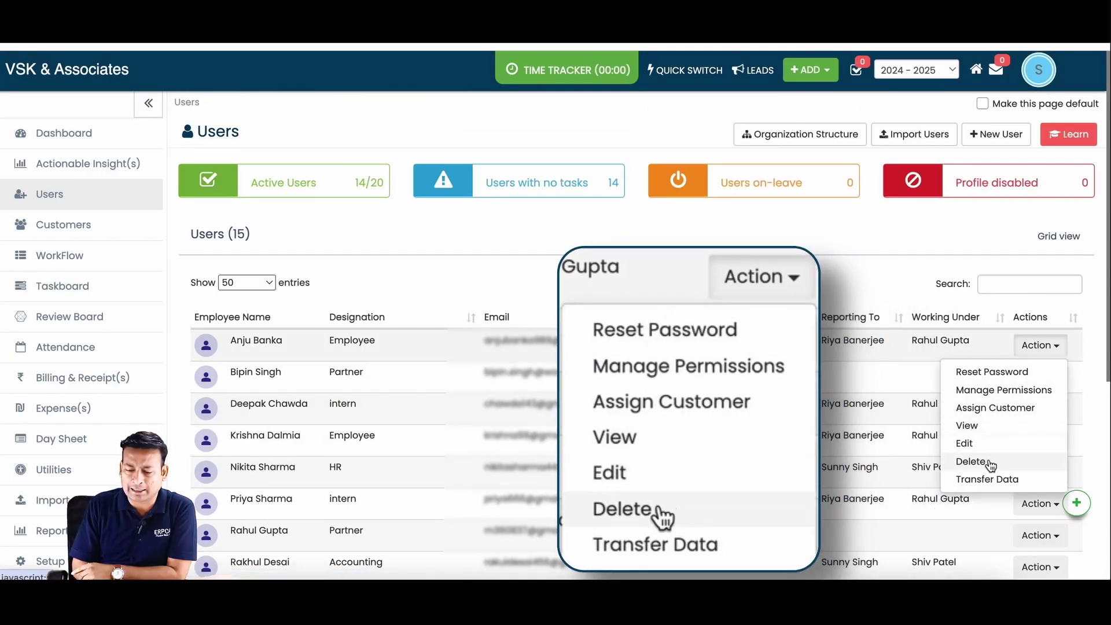
left_click(967, 426)
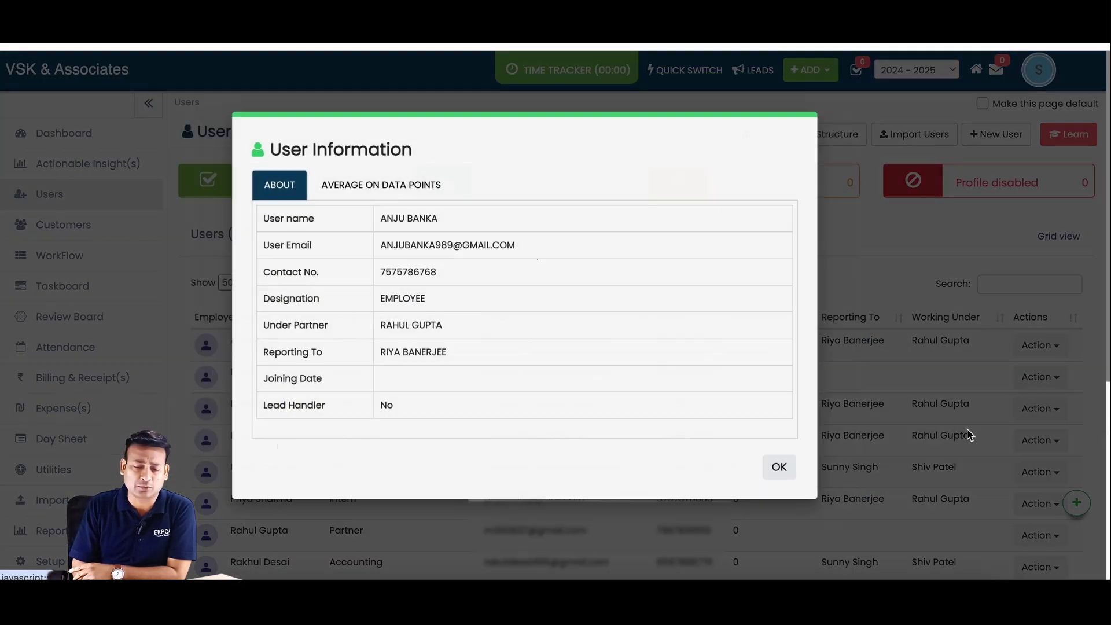
left_click(417, 204)
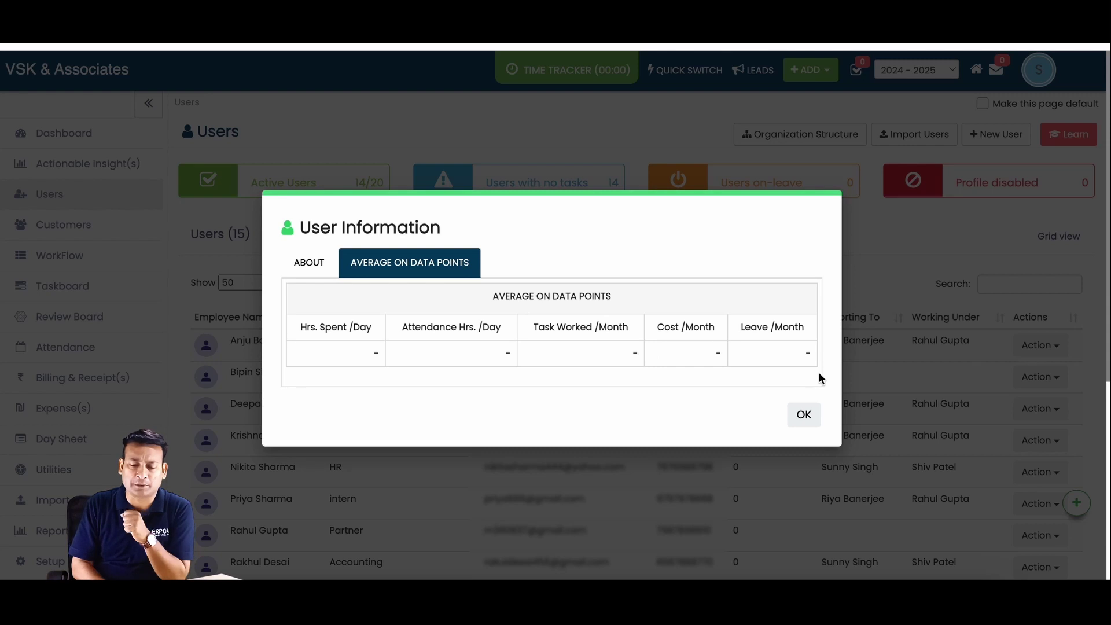
left_click(806, 416)
scroll(758, 319, "down", 1)
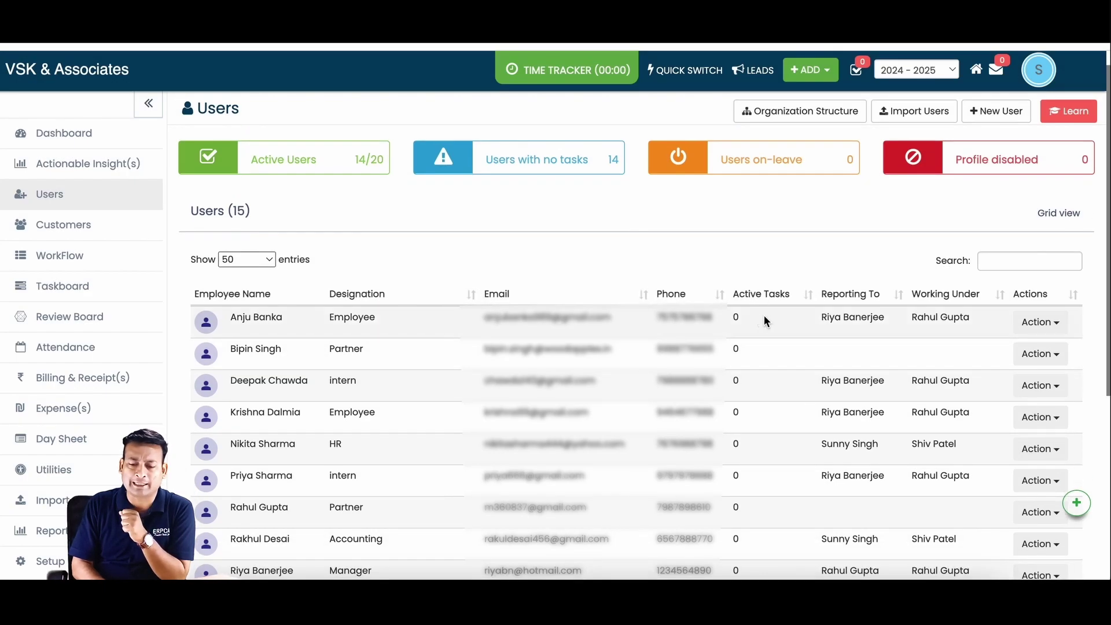
Step: Open the first listed user's profile for editing and review the personal, joining, designation, reporting and login permission sections
left_click(1049, 328)
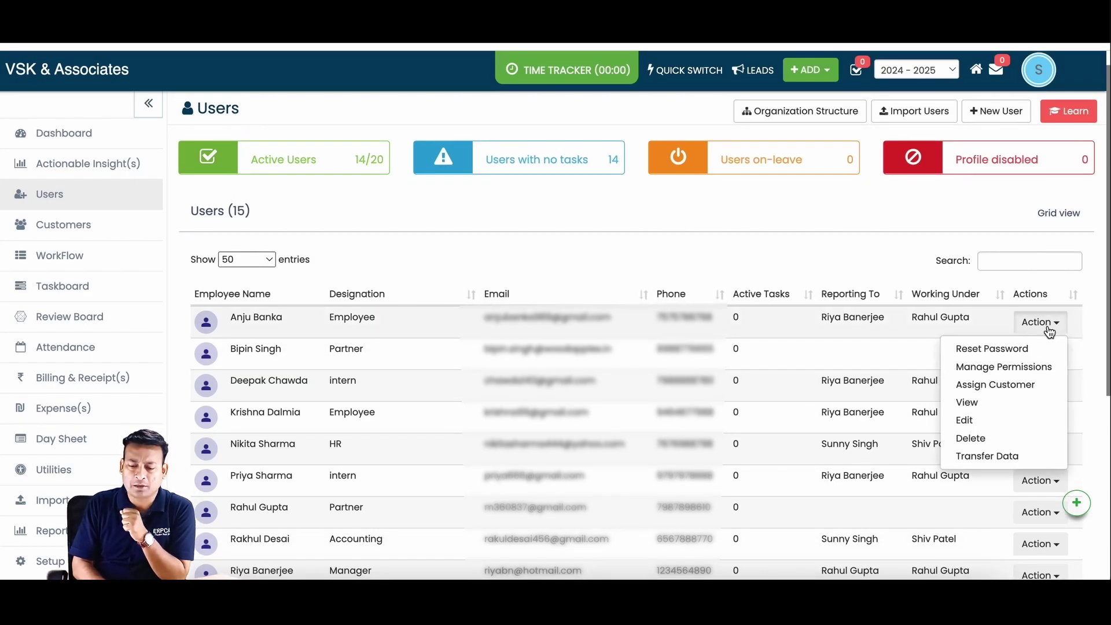
left_click(984, 422)
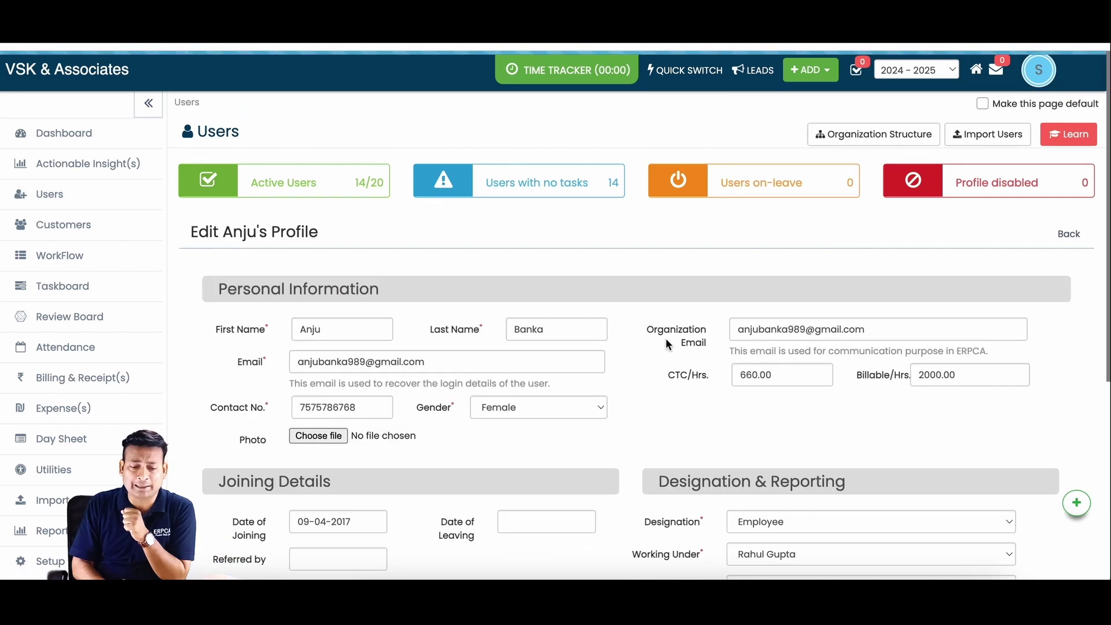
scroll(666, 338, "down", 4)
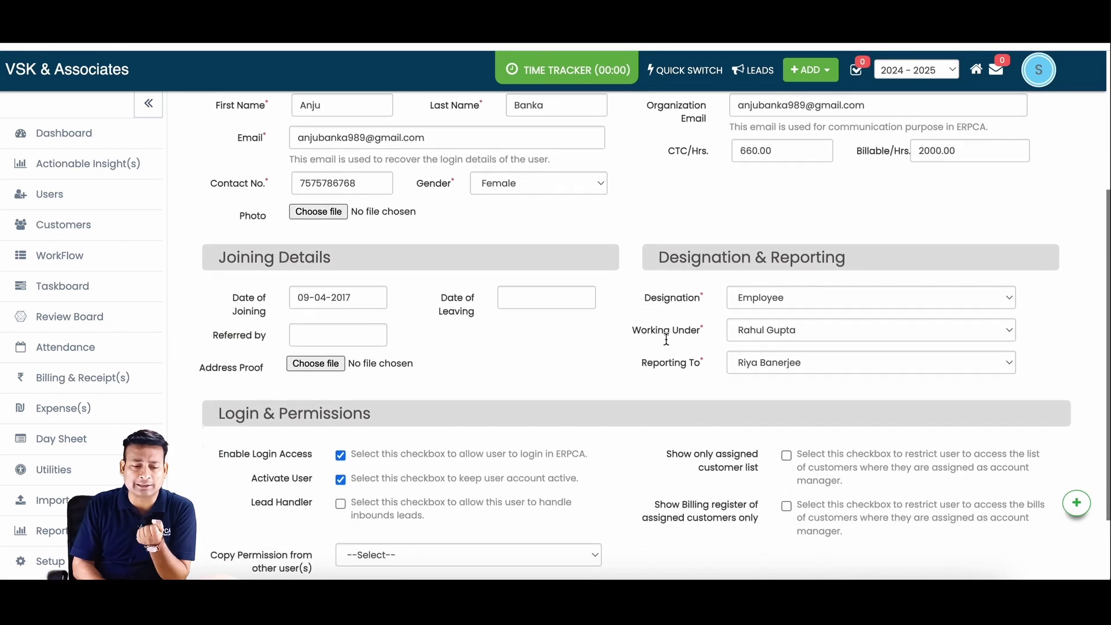
scroll(666, 338, "down", 2)
scroll(666, 338, "up", 1)
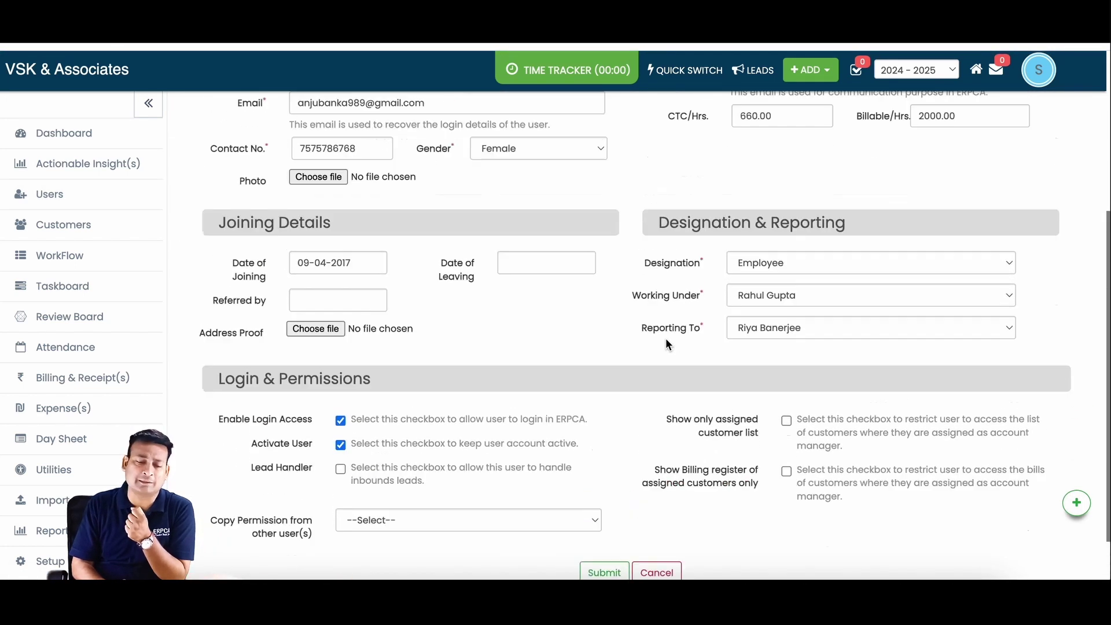
scroll(666, 344, "up", 5)
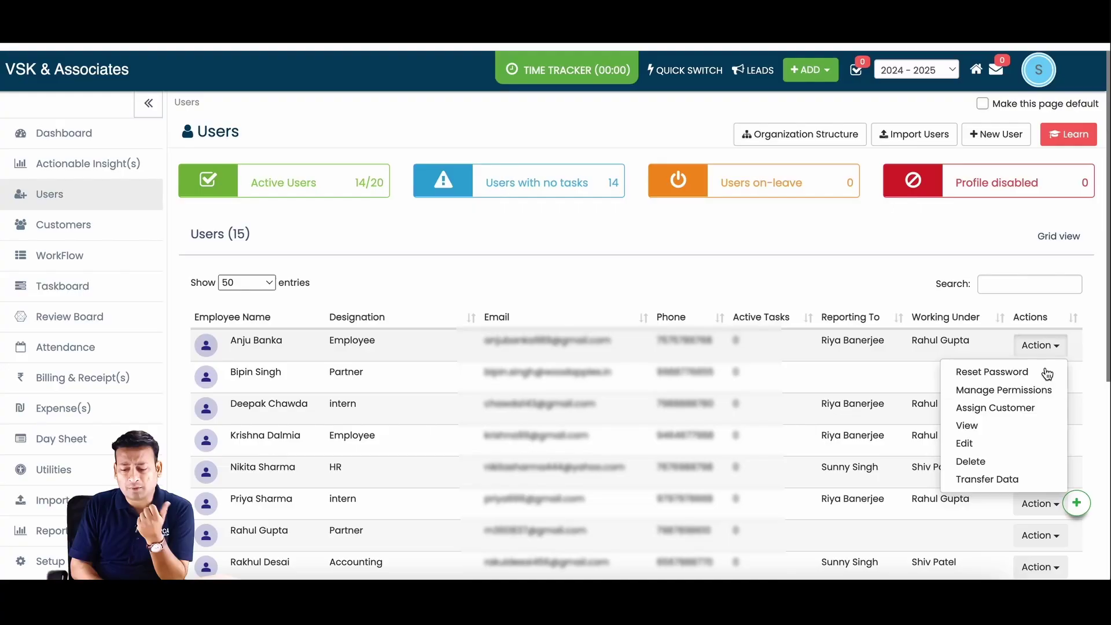
Step: Open a data transfer request for the first listed user and select the first intern as the user receiving the data
left_click(1009, 478)
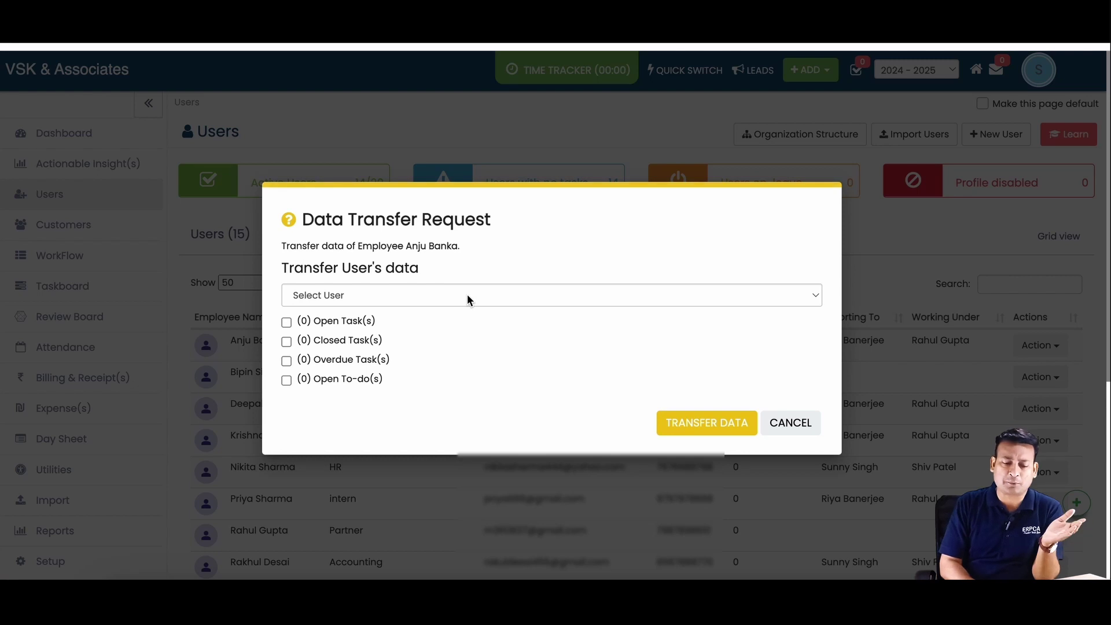
left_click(467, 296)
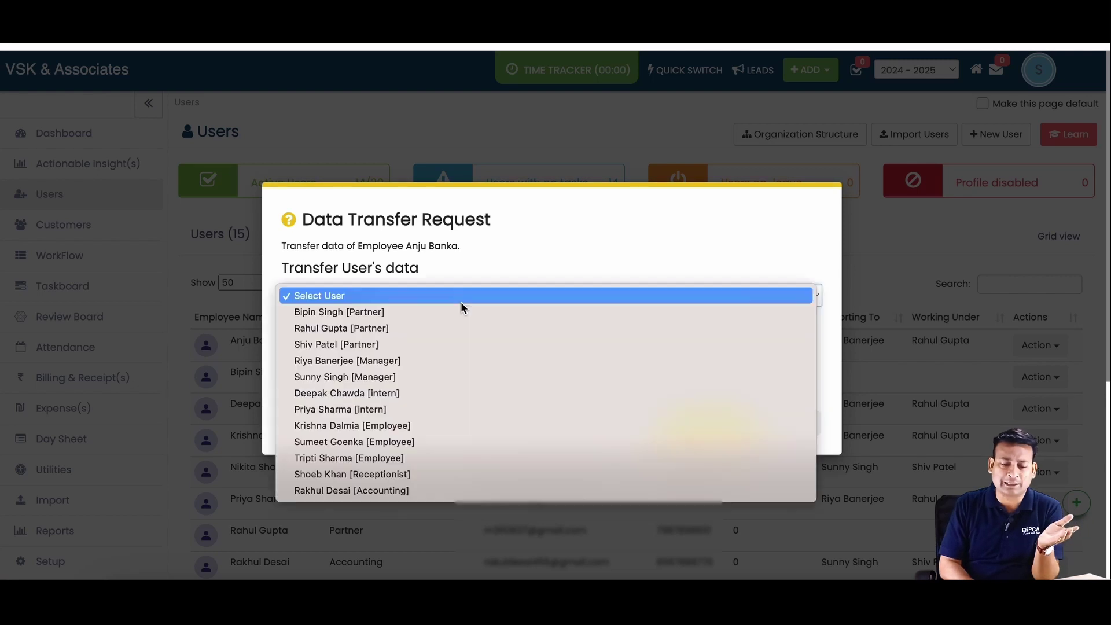
left_click(403, 393)
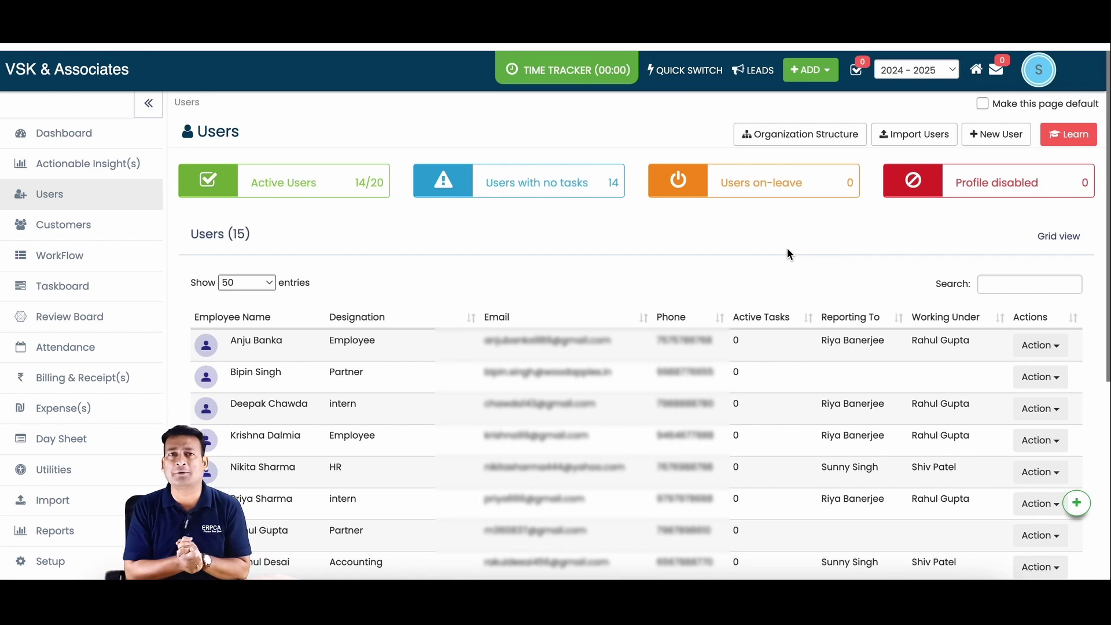
Step: Open the Learn tutorial for the Users module and review its user manual links and the Need Assistance contact details
left_click(1084, 139)
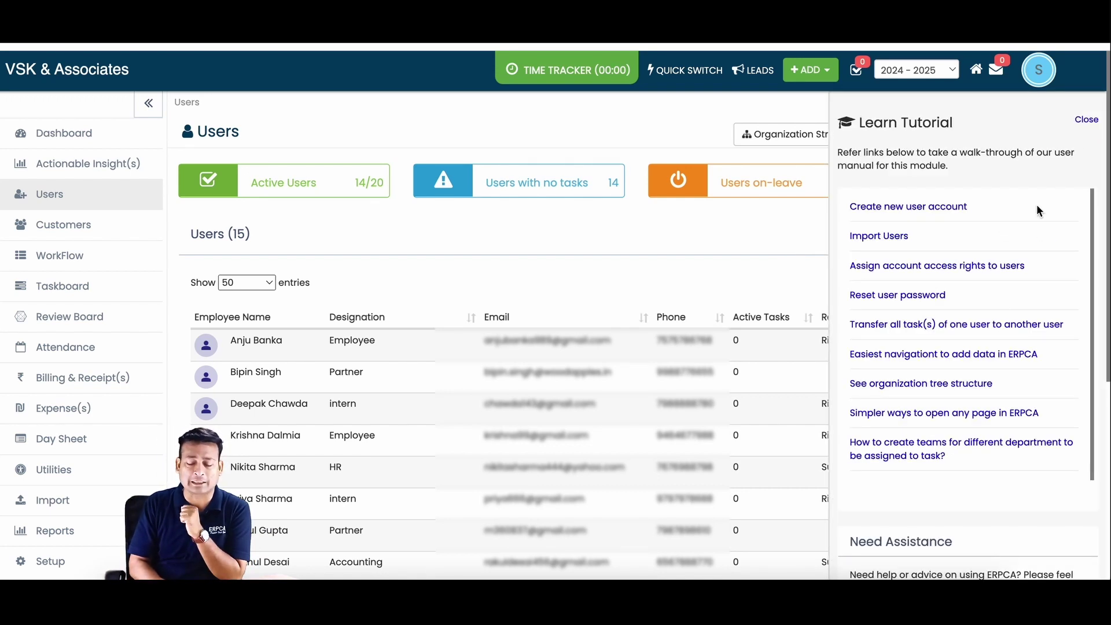
scroll(981, 365, "down", 1)
scroll(981, 365, "down", 1)
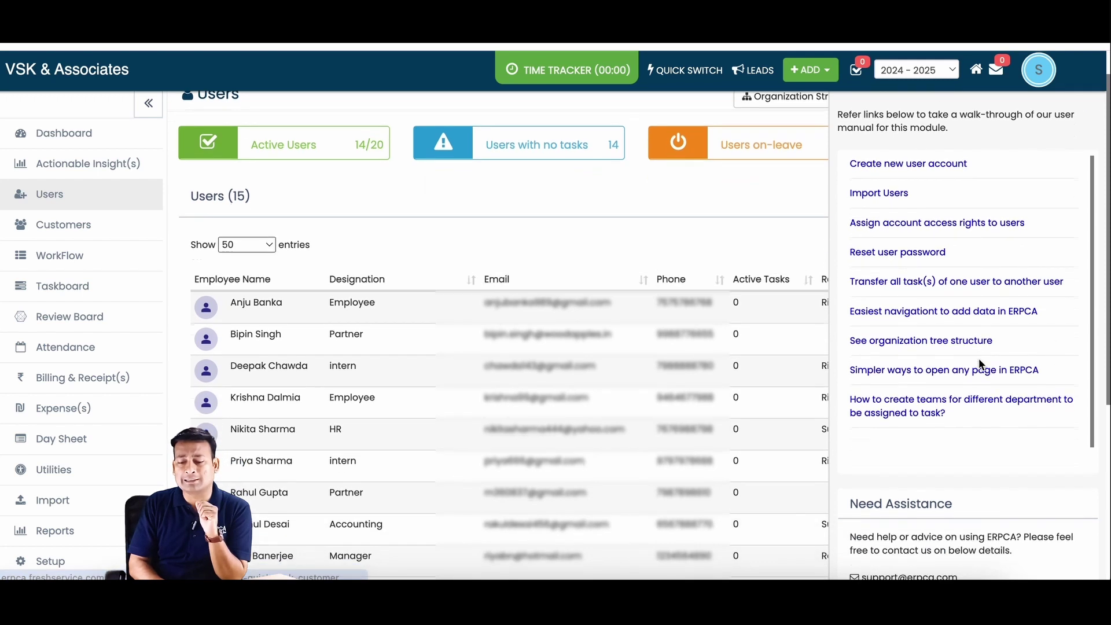
scroll(978, 359, "down", 1)
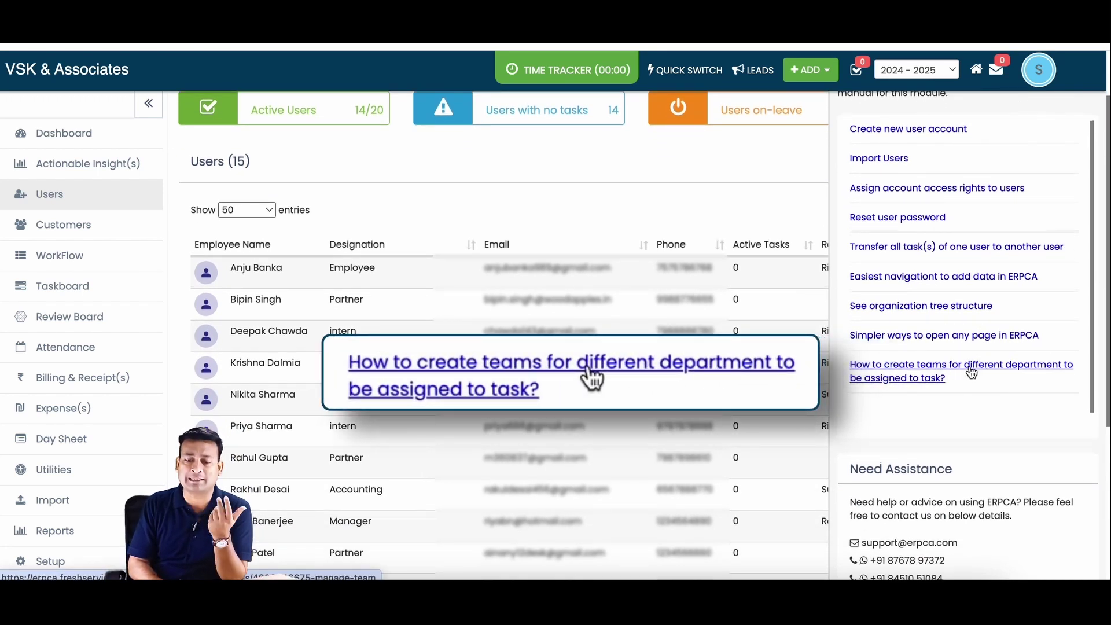
scroll(926, 382, "down", 3)
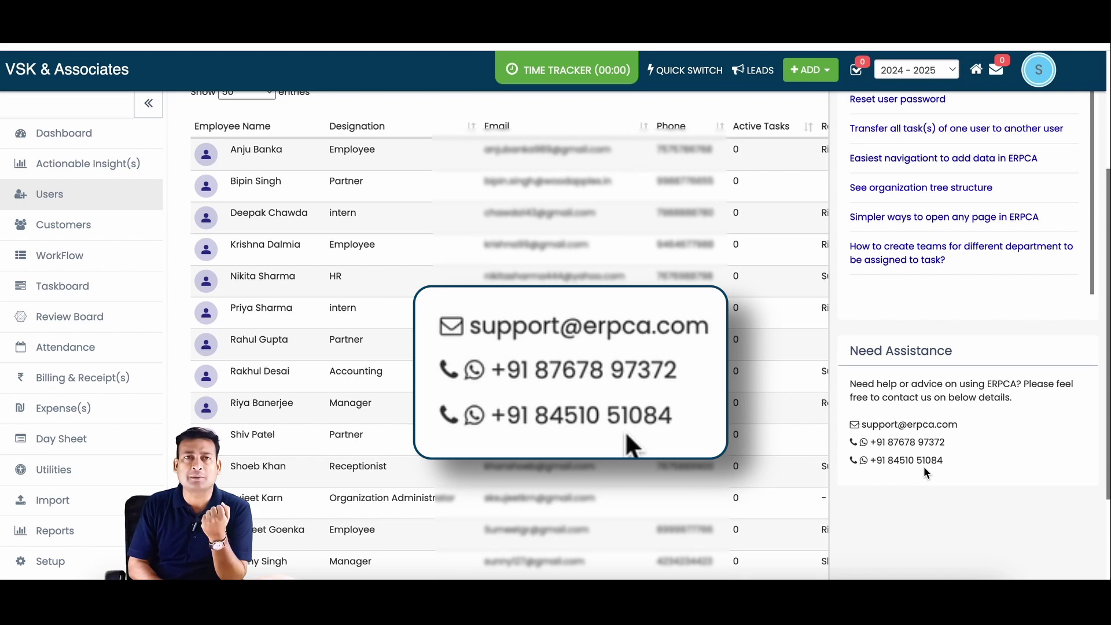
scroll(924, 467, "up", 3)
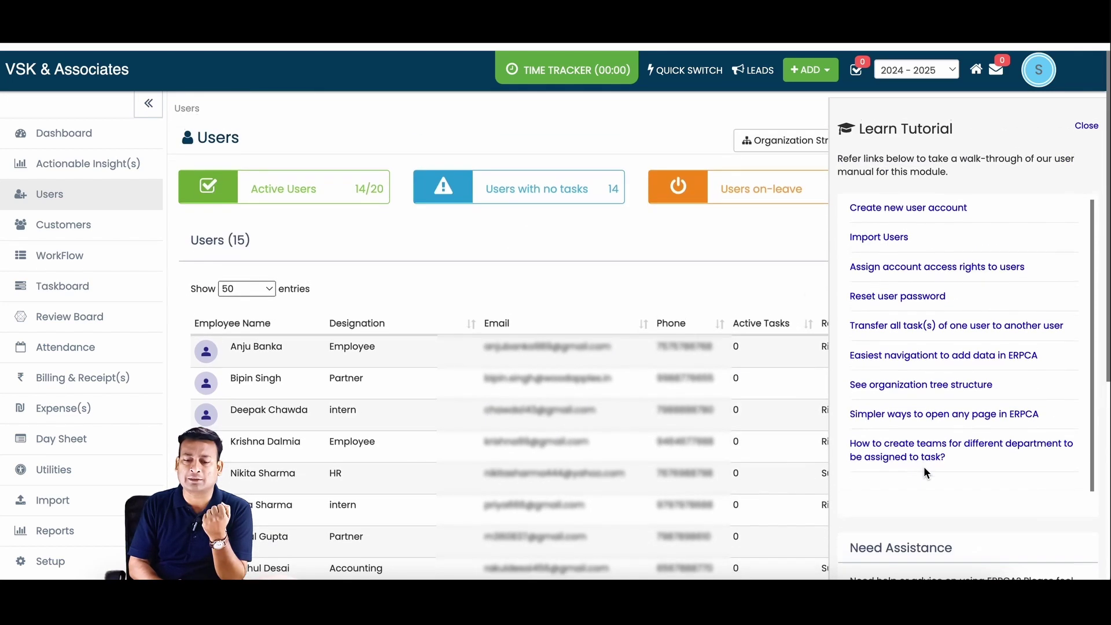